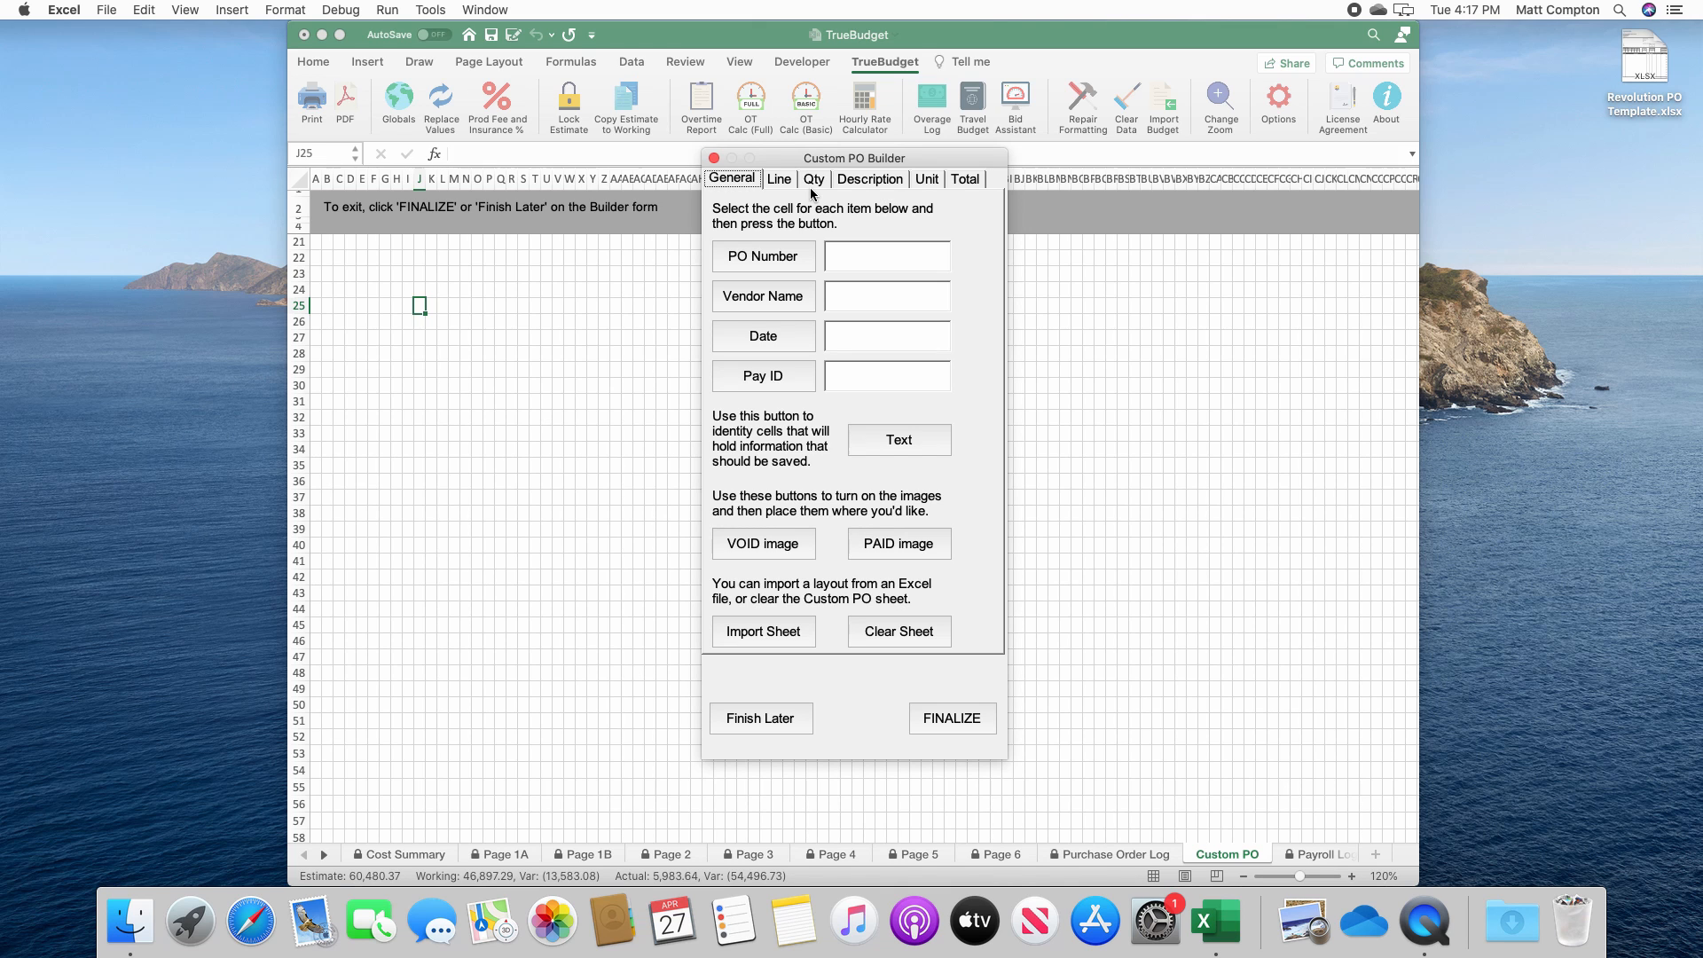
Open Revolution PO Template.xlsx and start a sheet import with that file's PO Template sheet as the source
drag(858, 156, 158, 255)
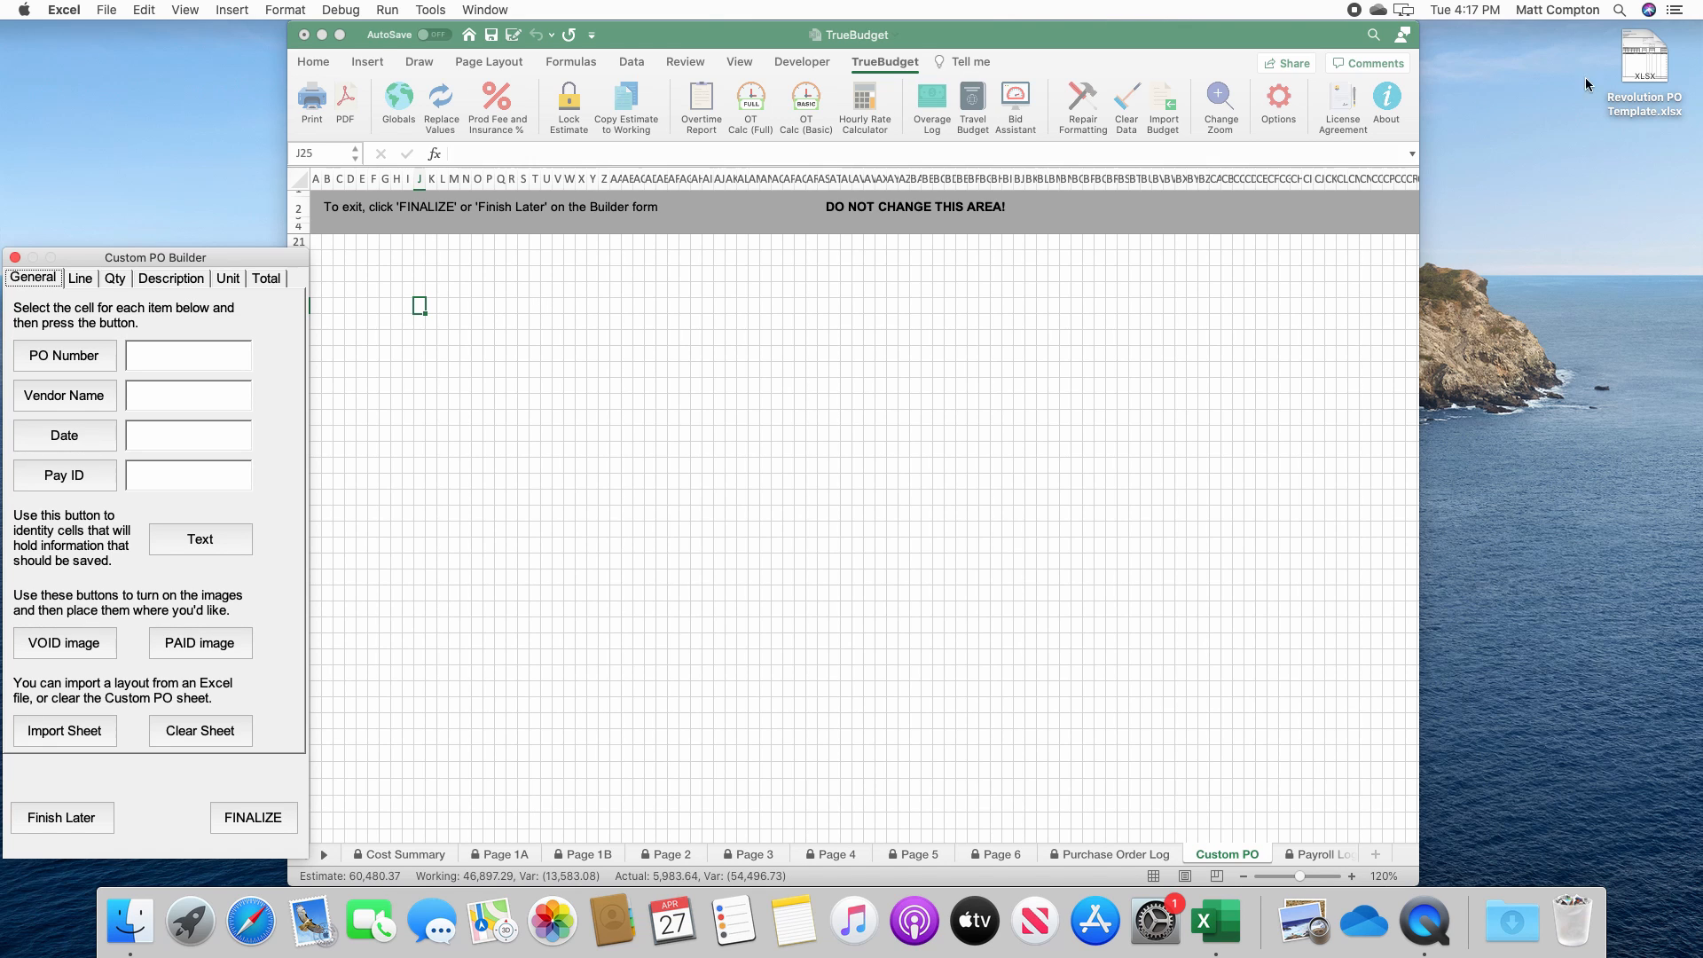
double_click(1645, 57)
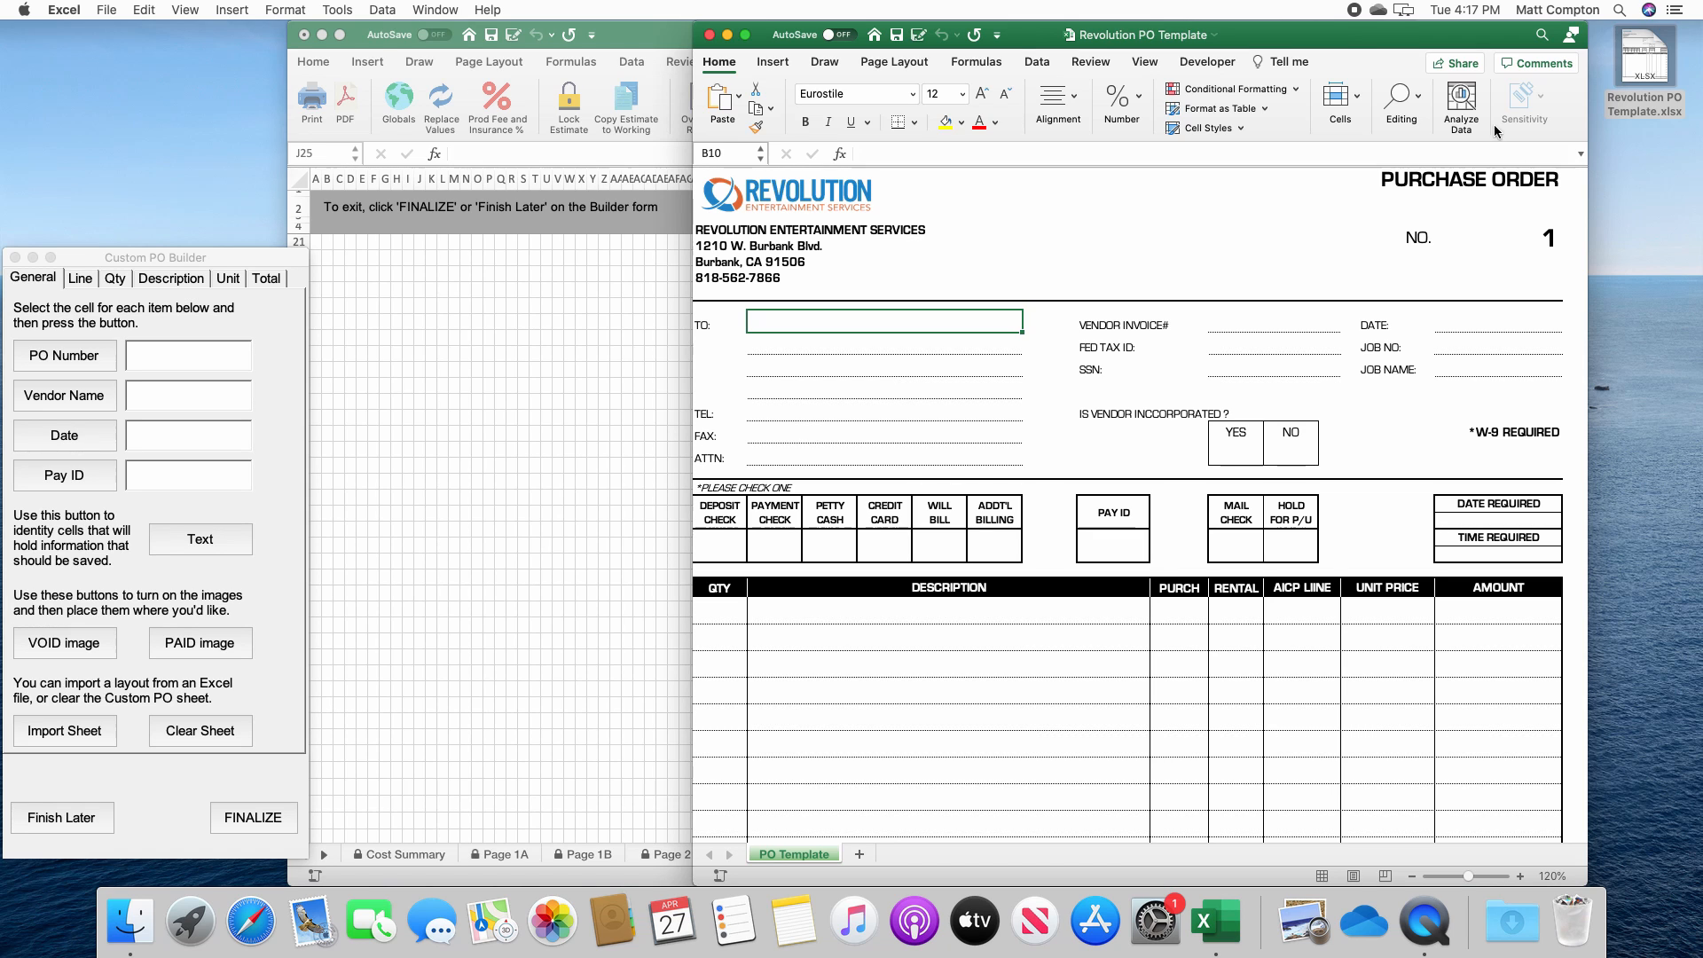
click(80, 733)
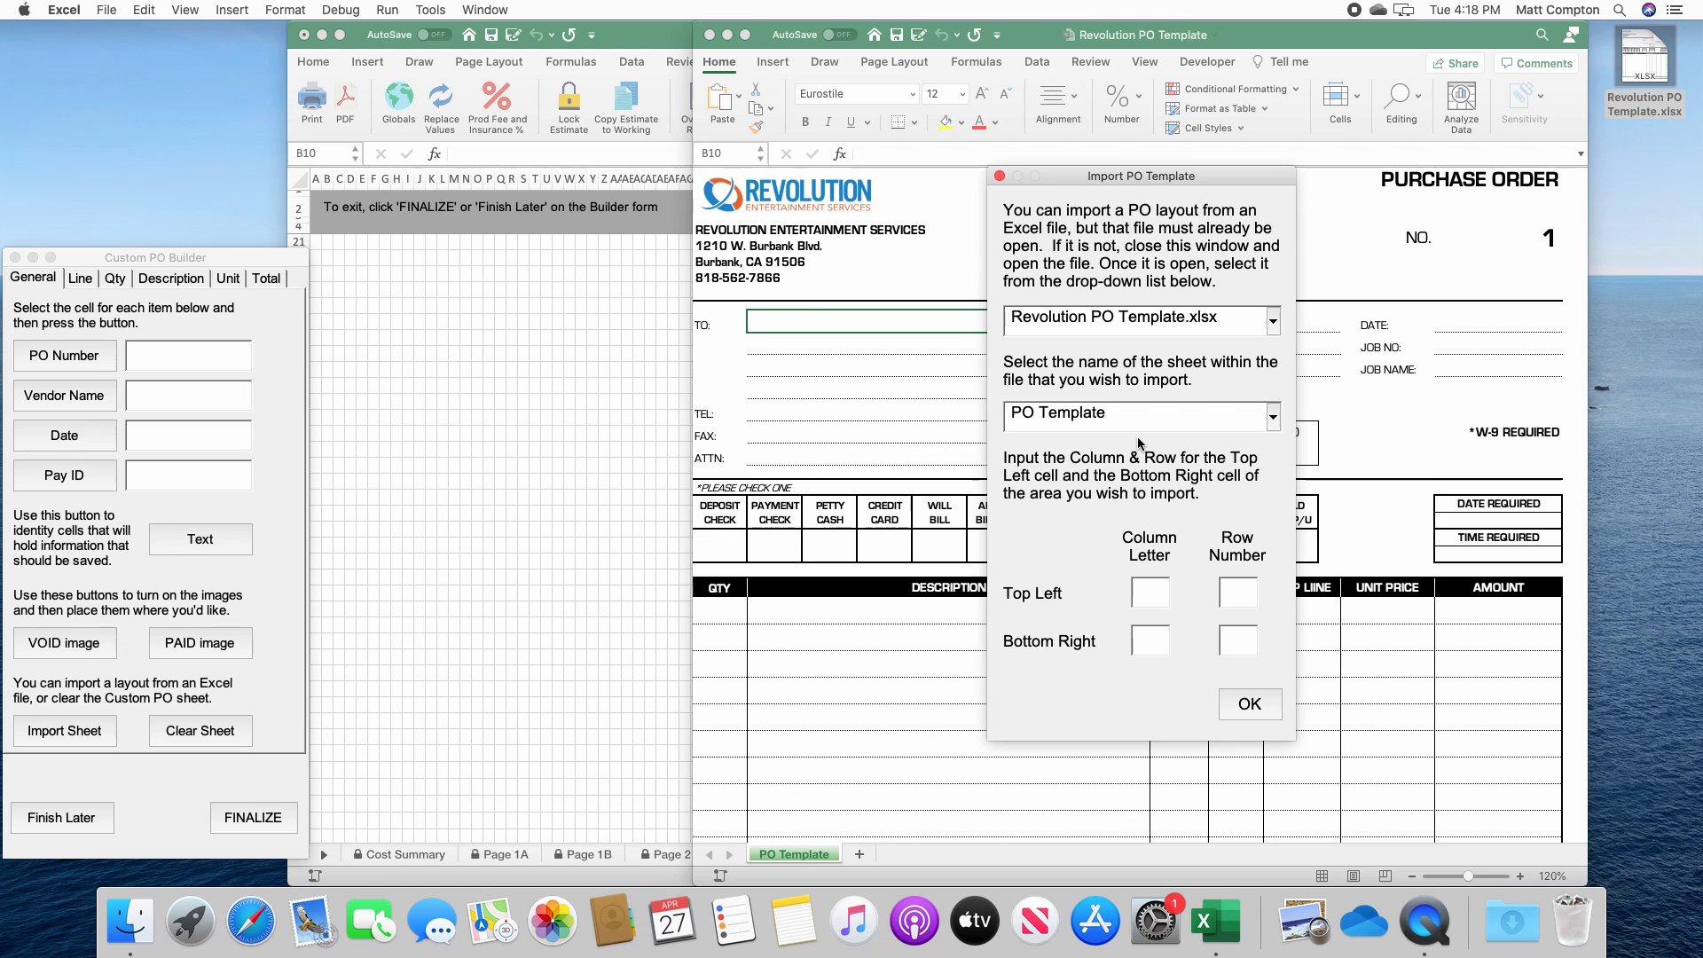
click(1274, 321)
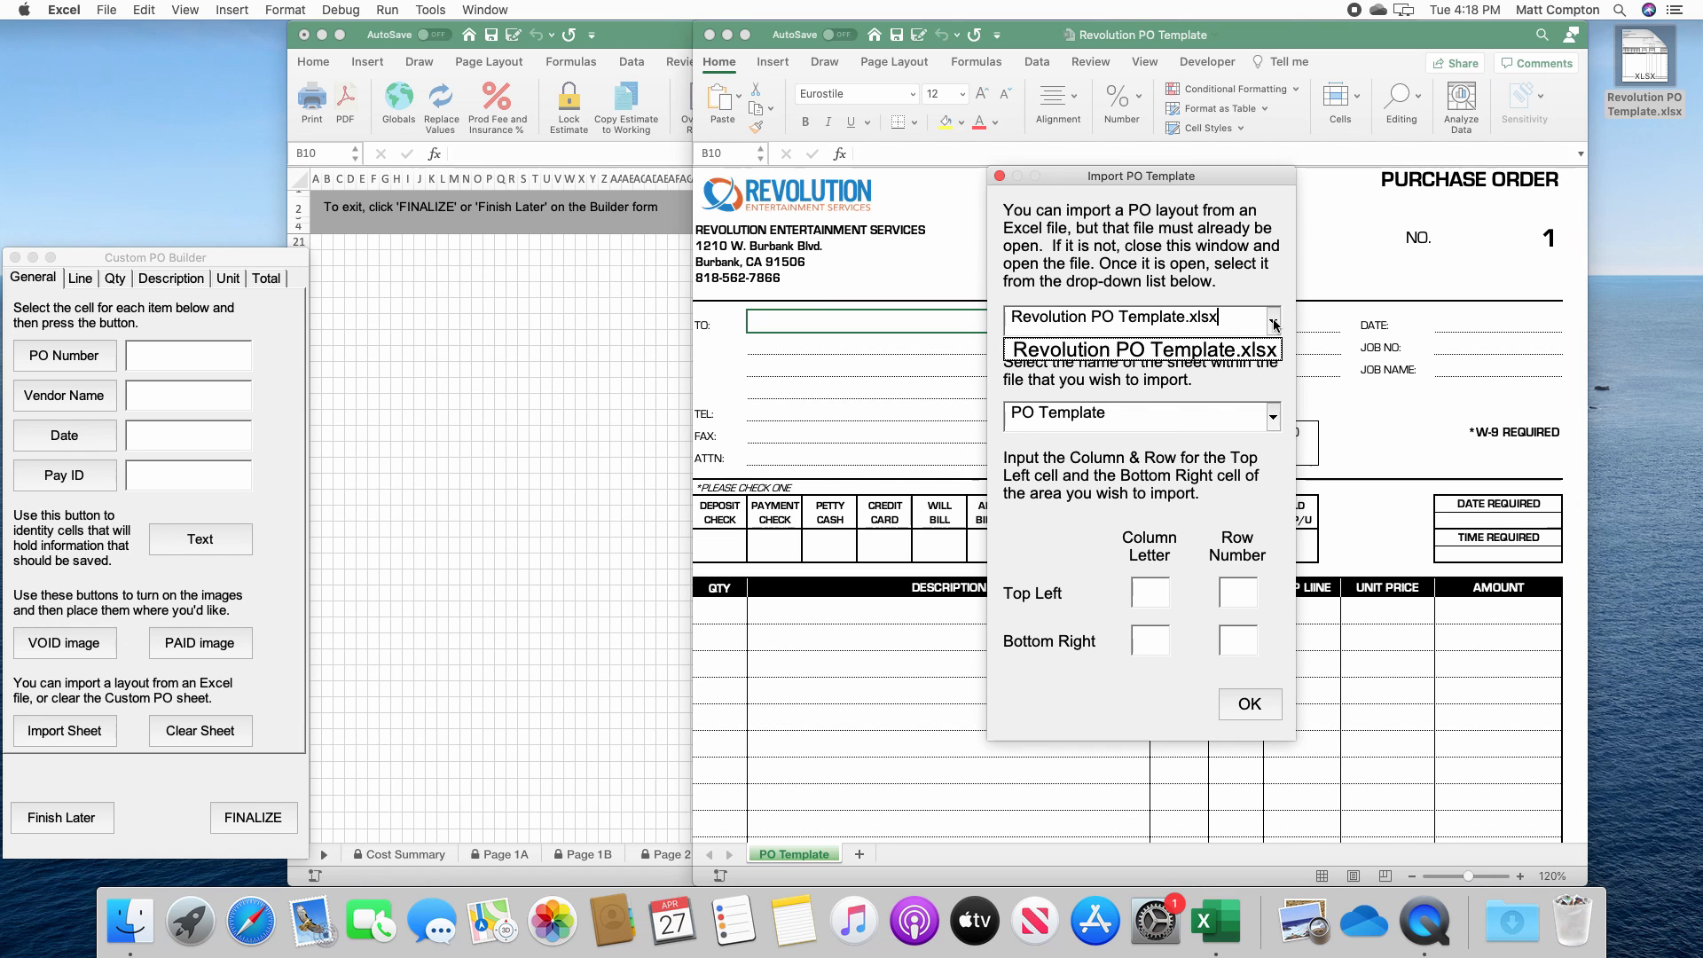
click(1274, 325)
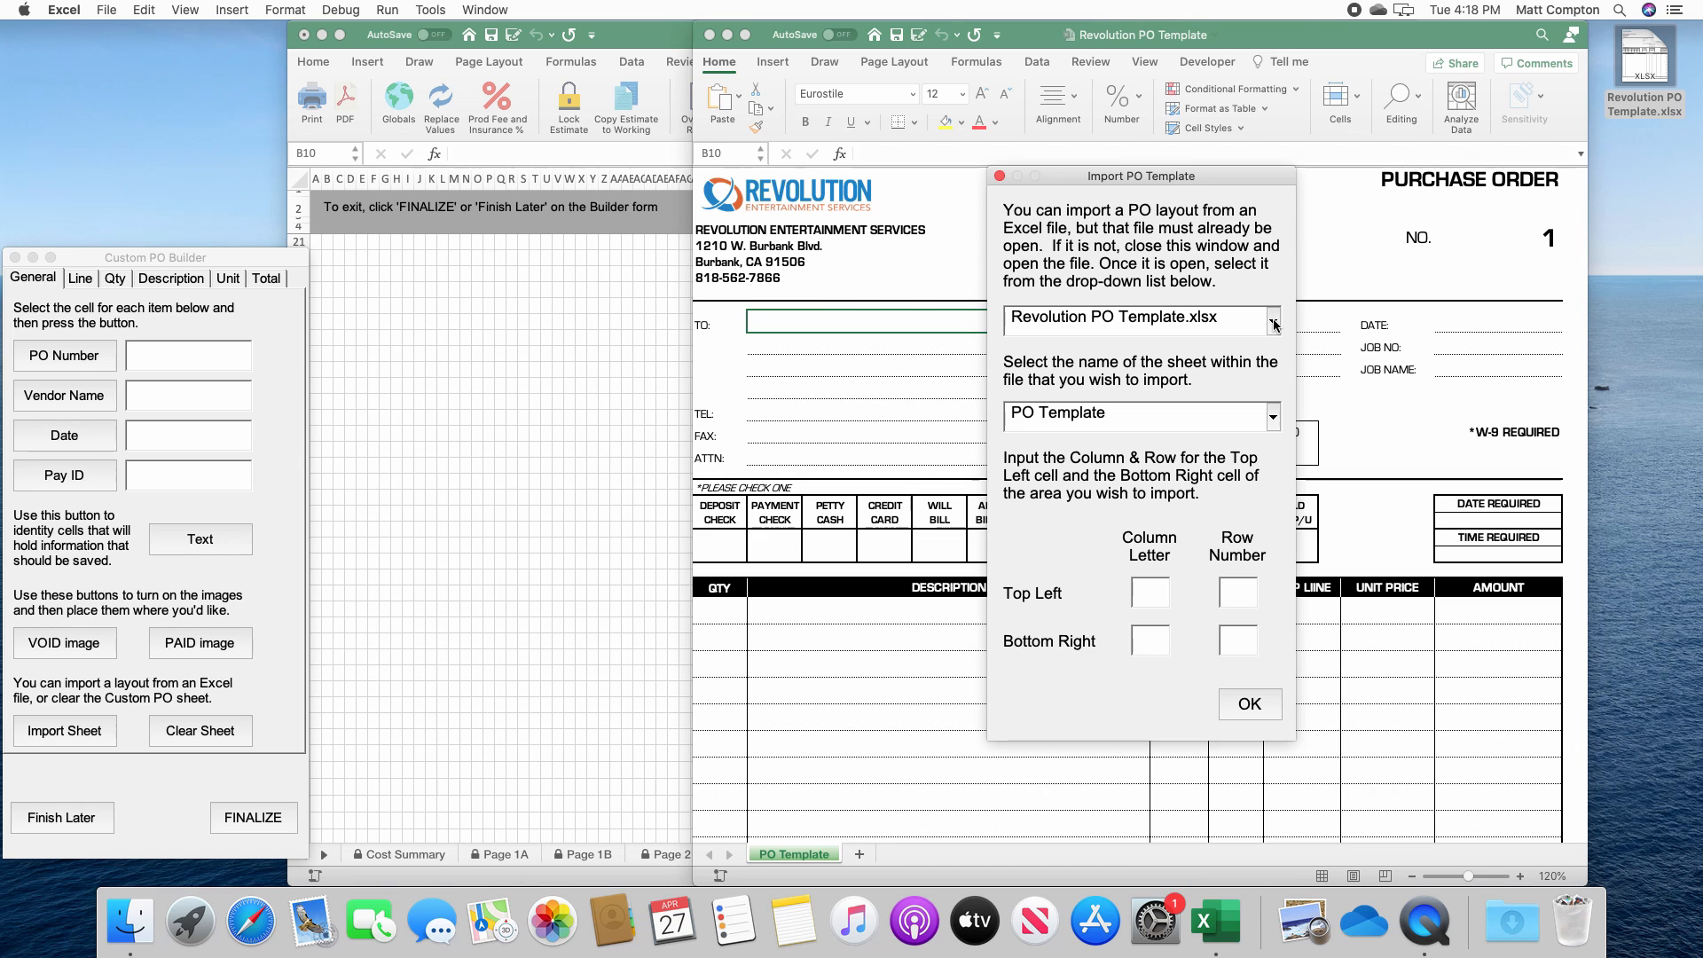
click(1275, 417)
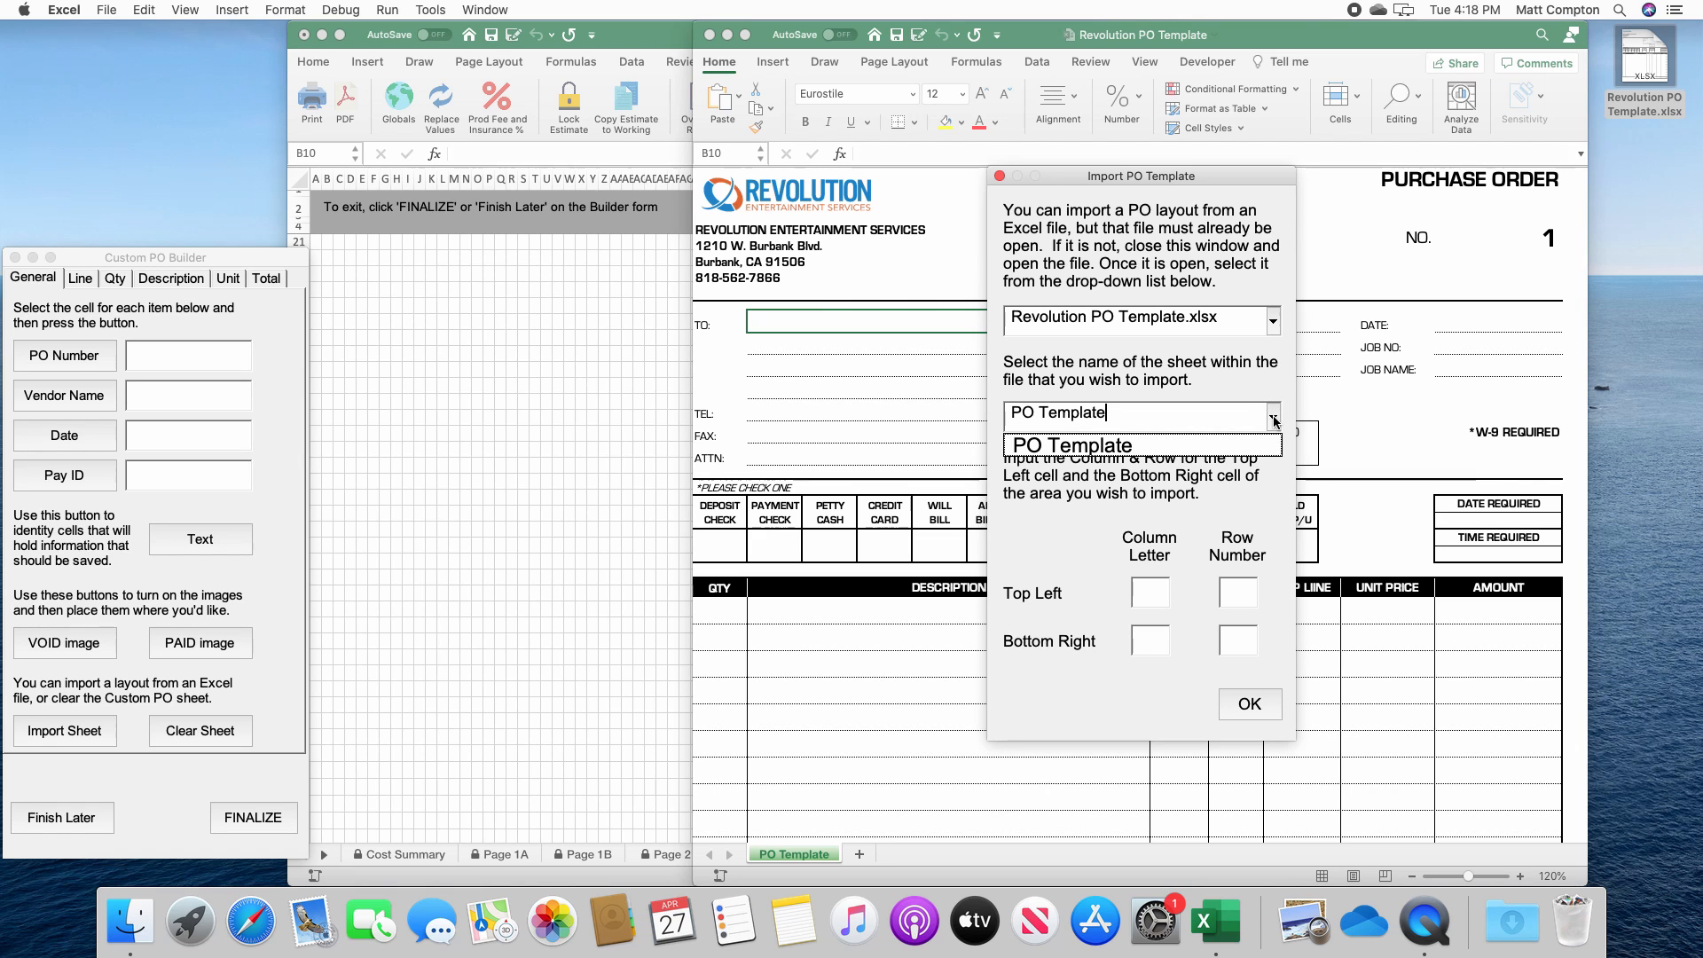
click(1274, 421)
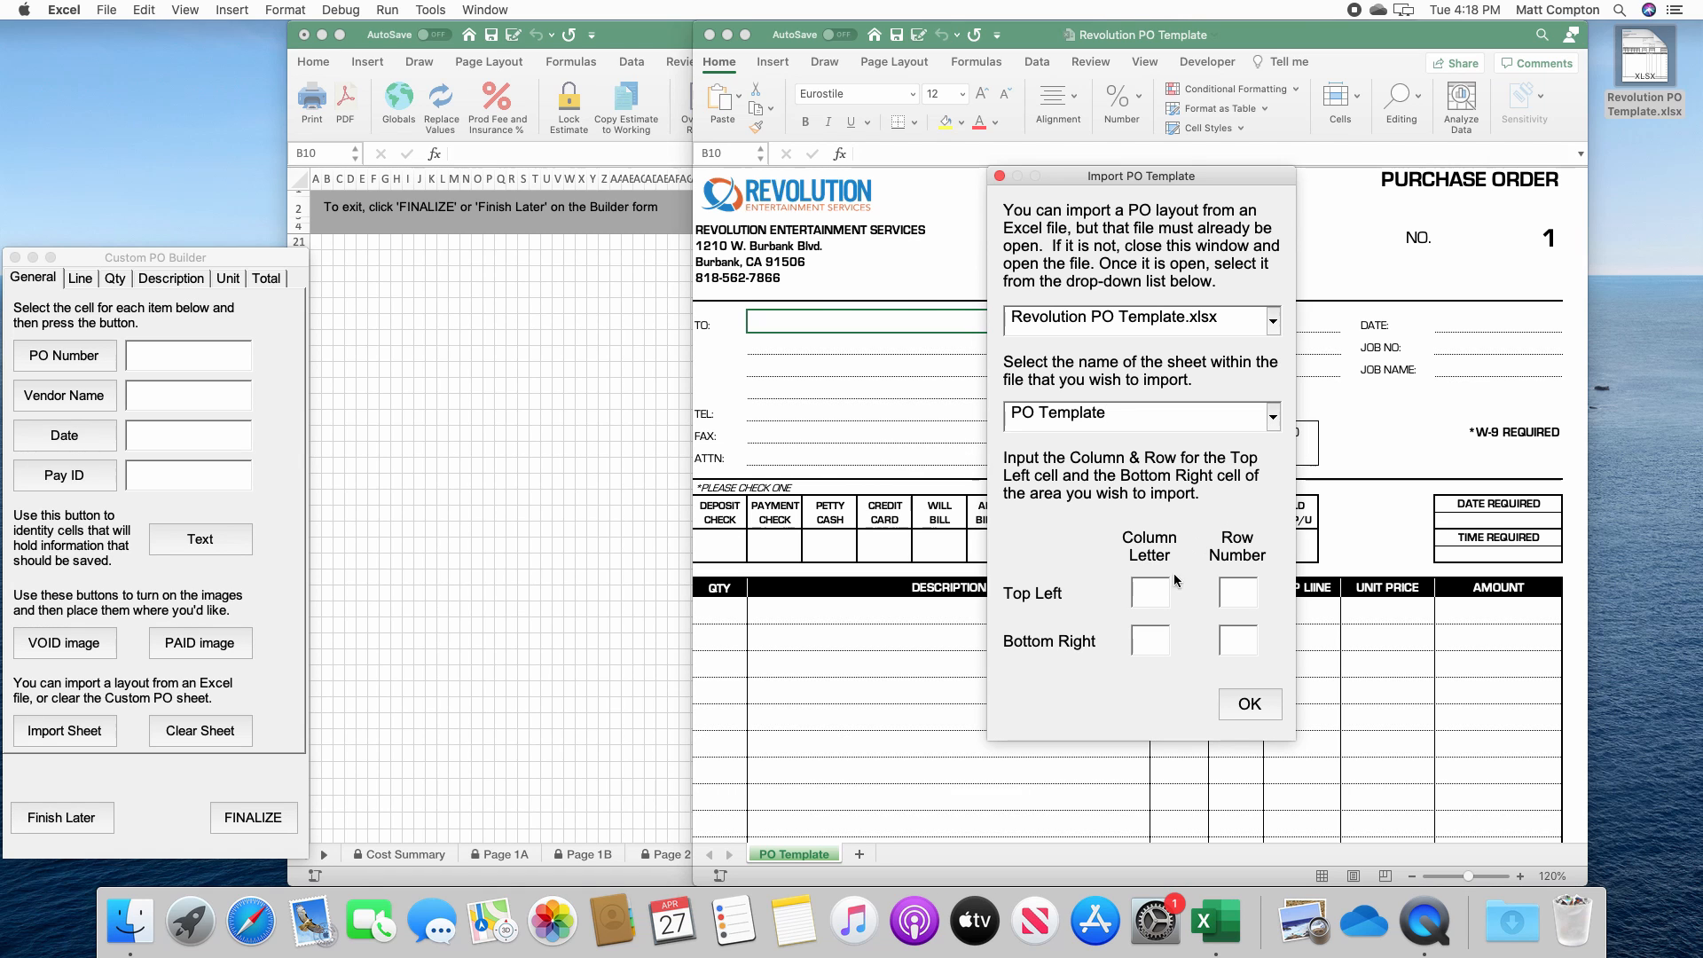
Import the area from column A, row 1 to column P, row 48, and close the Revolution PO Template workbook
text(a)
key(Tab)
text(1)
key(Tab)
text(p)
key(Tab)
text(48)
click(1252, 707)
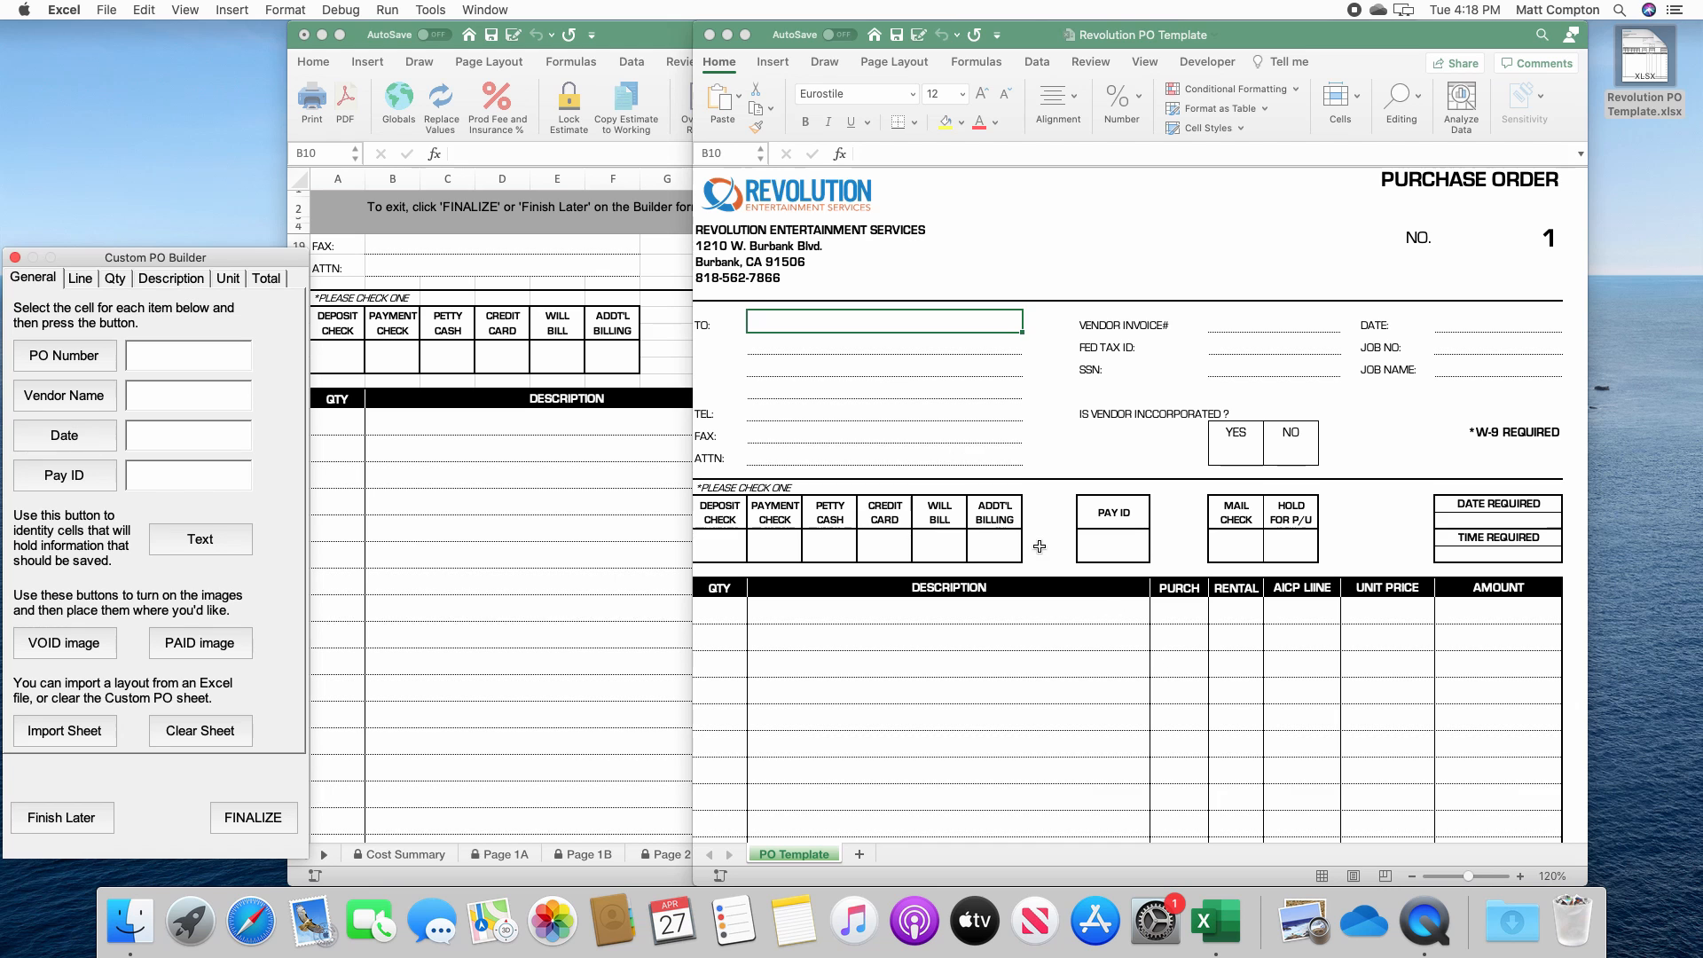
click(711, 36)
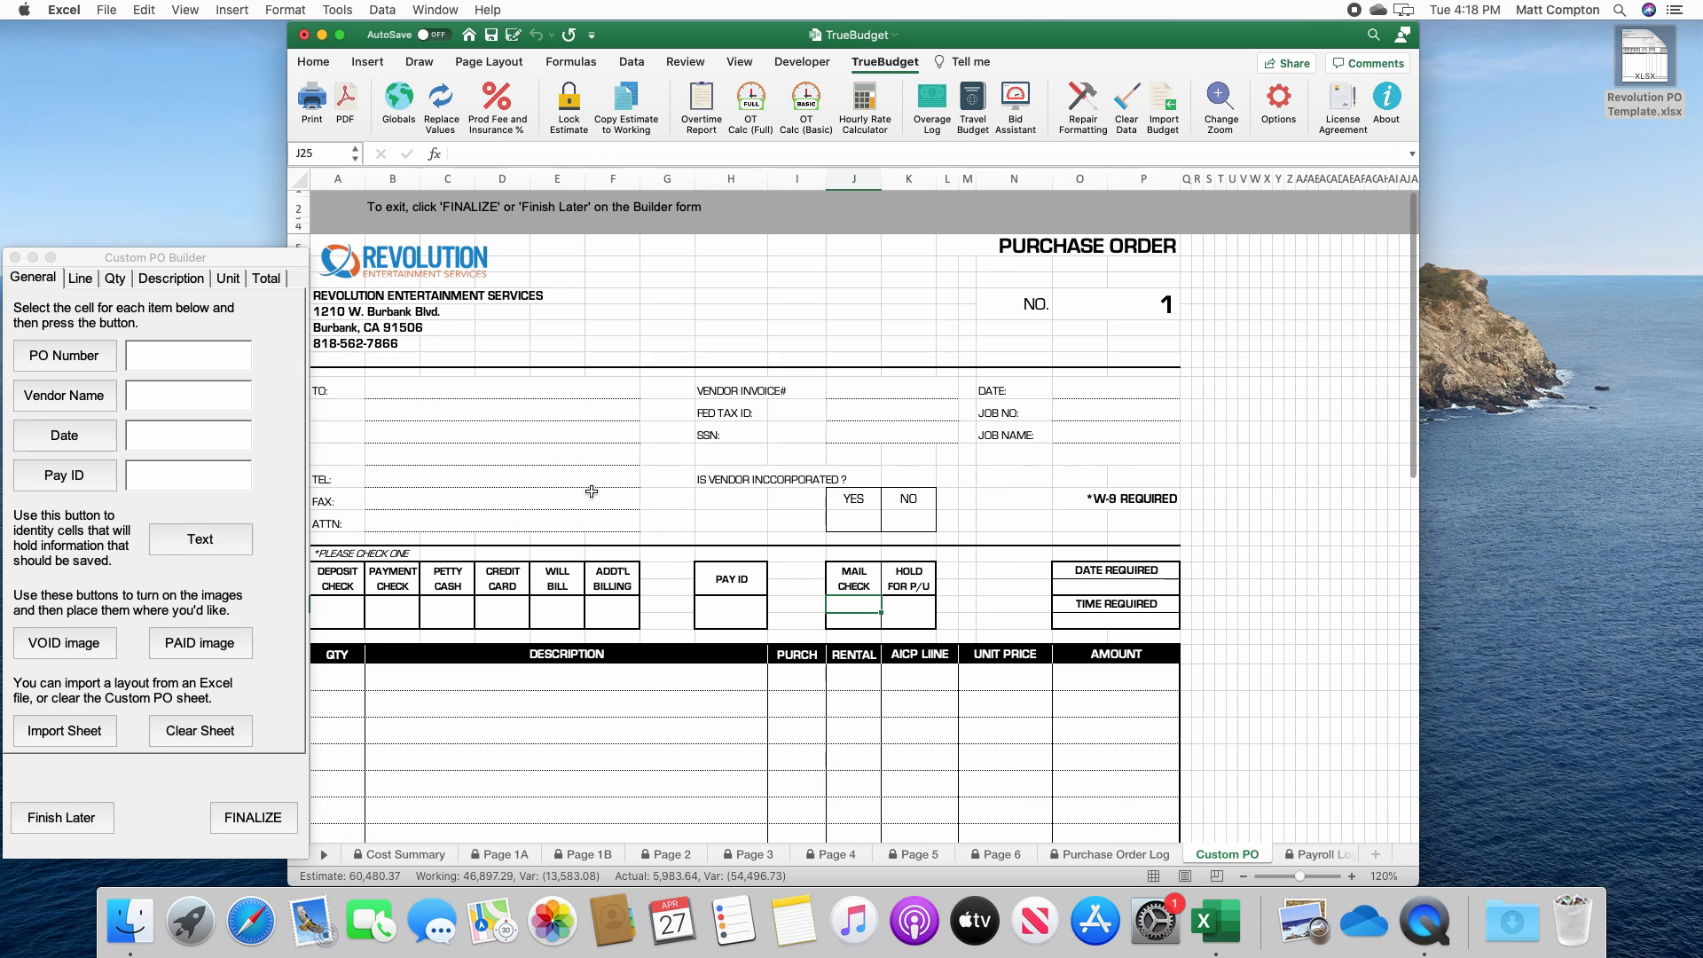
Turn on the VOID image, move it slightly higher in the purchase order header, and turn it off again
drag(153, 262, 1369, 256)
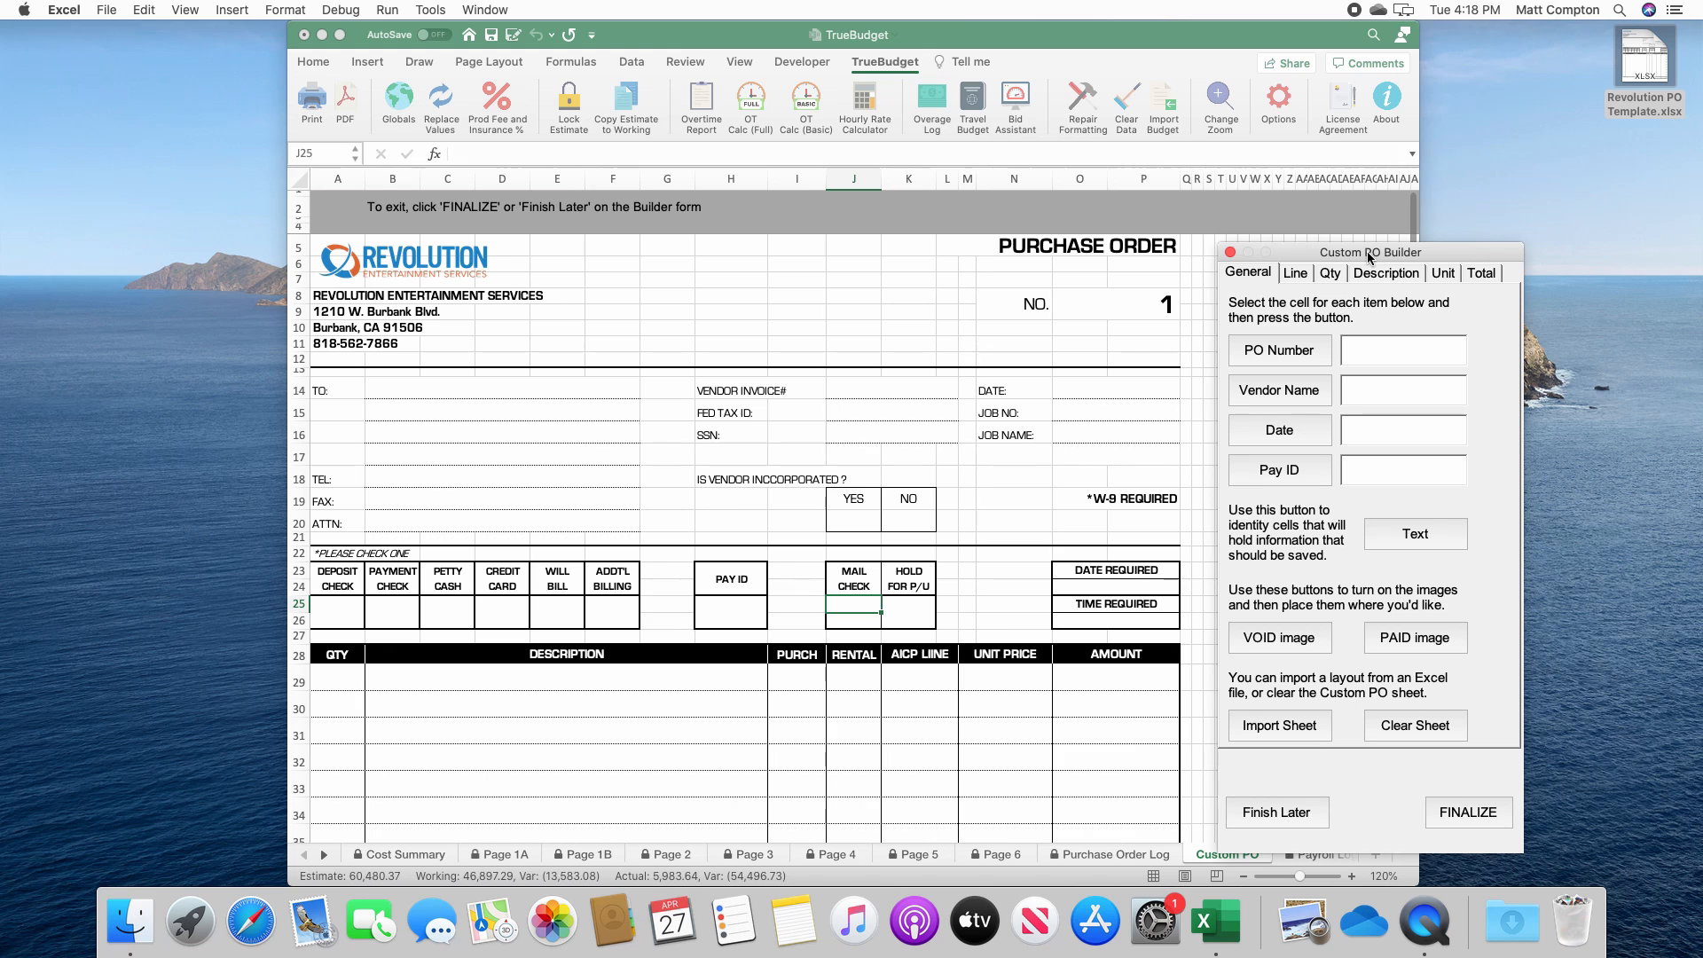
click(1300, 640)
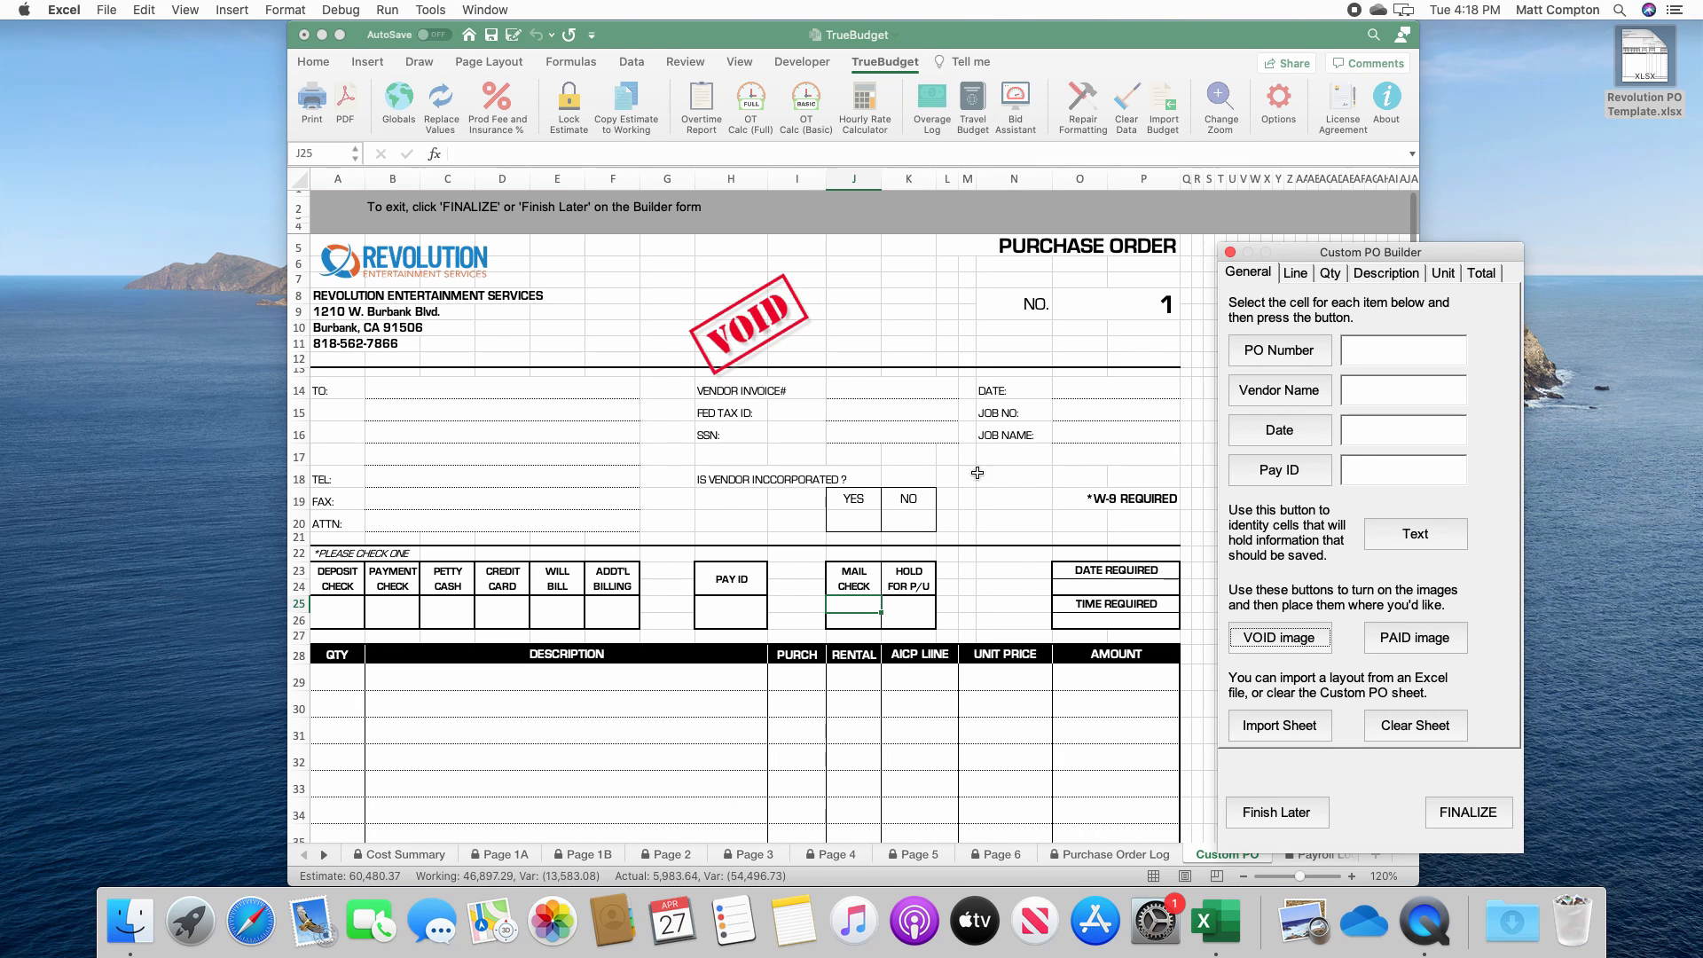
click(760, 332)
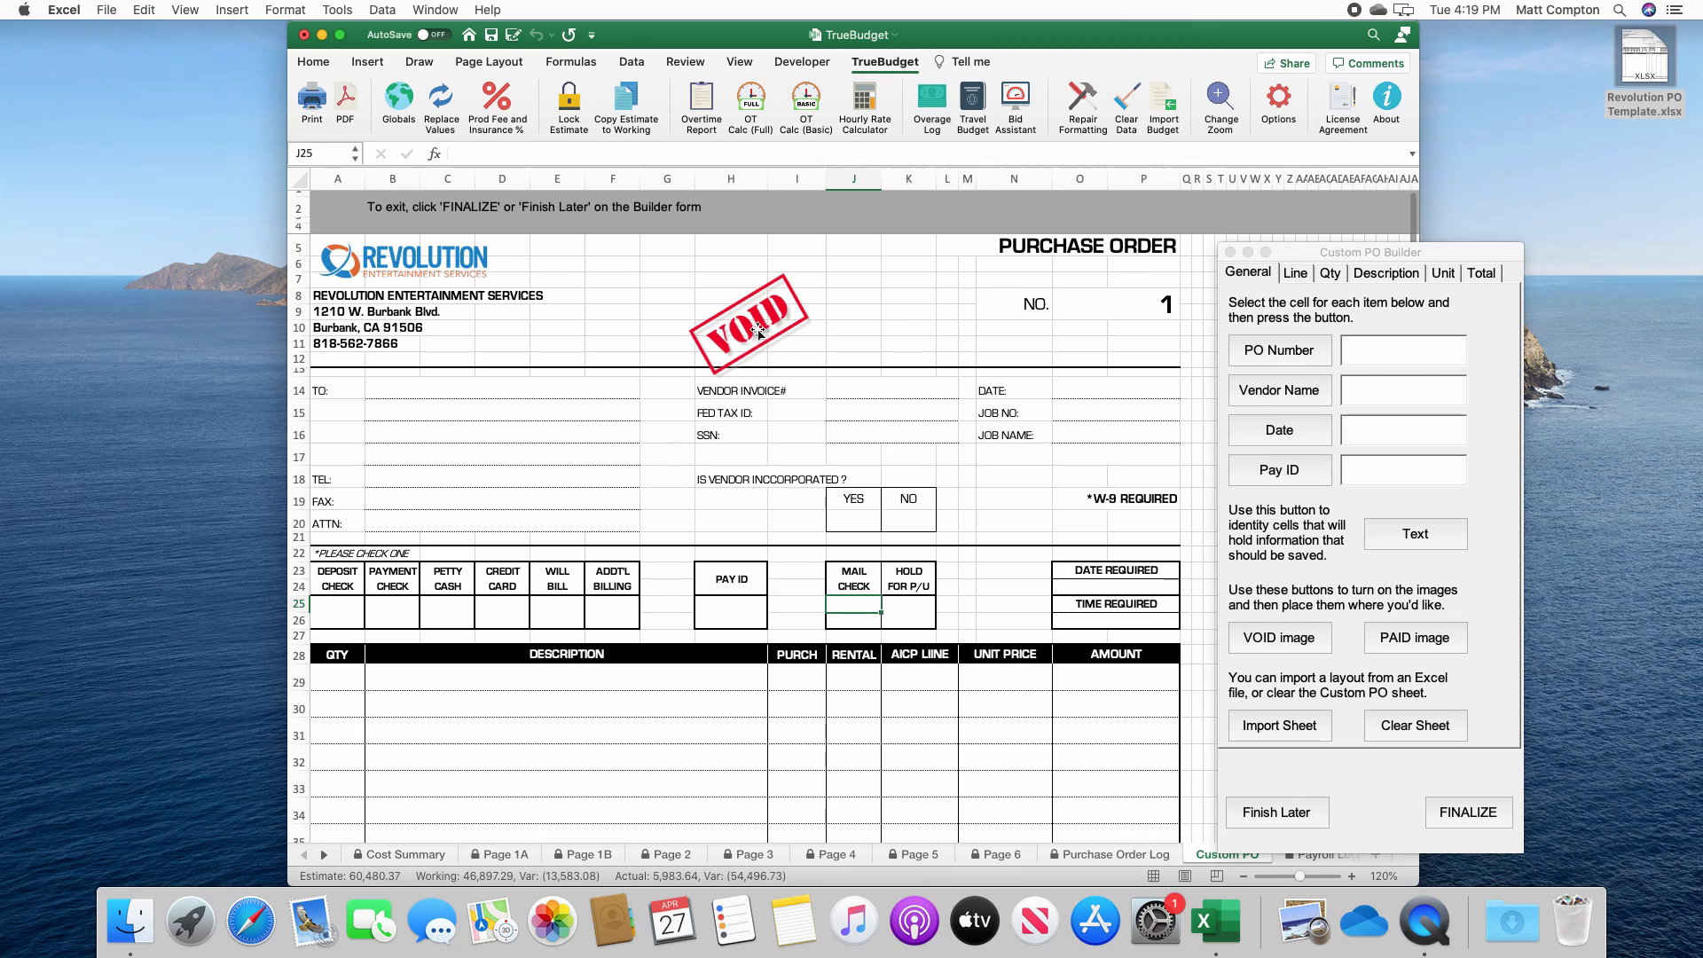
click(758, 332)
drag(758, 332, 770, 304)
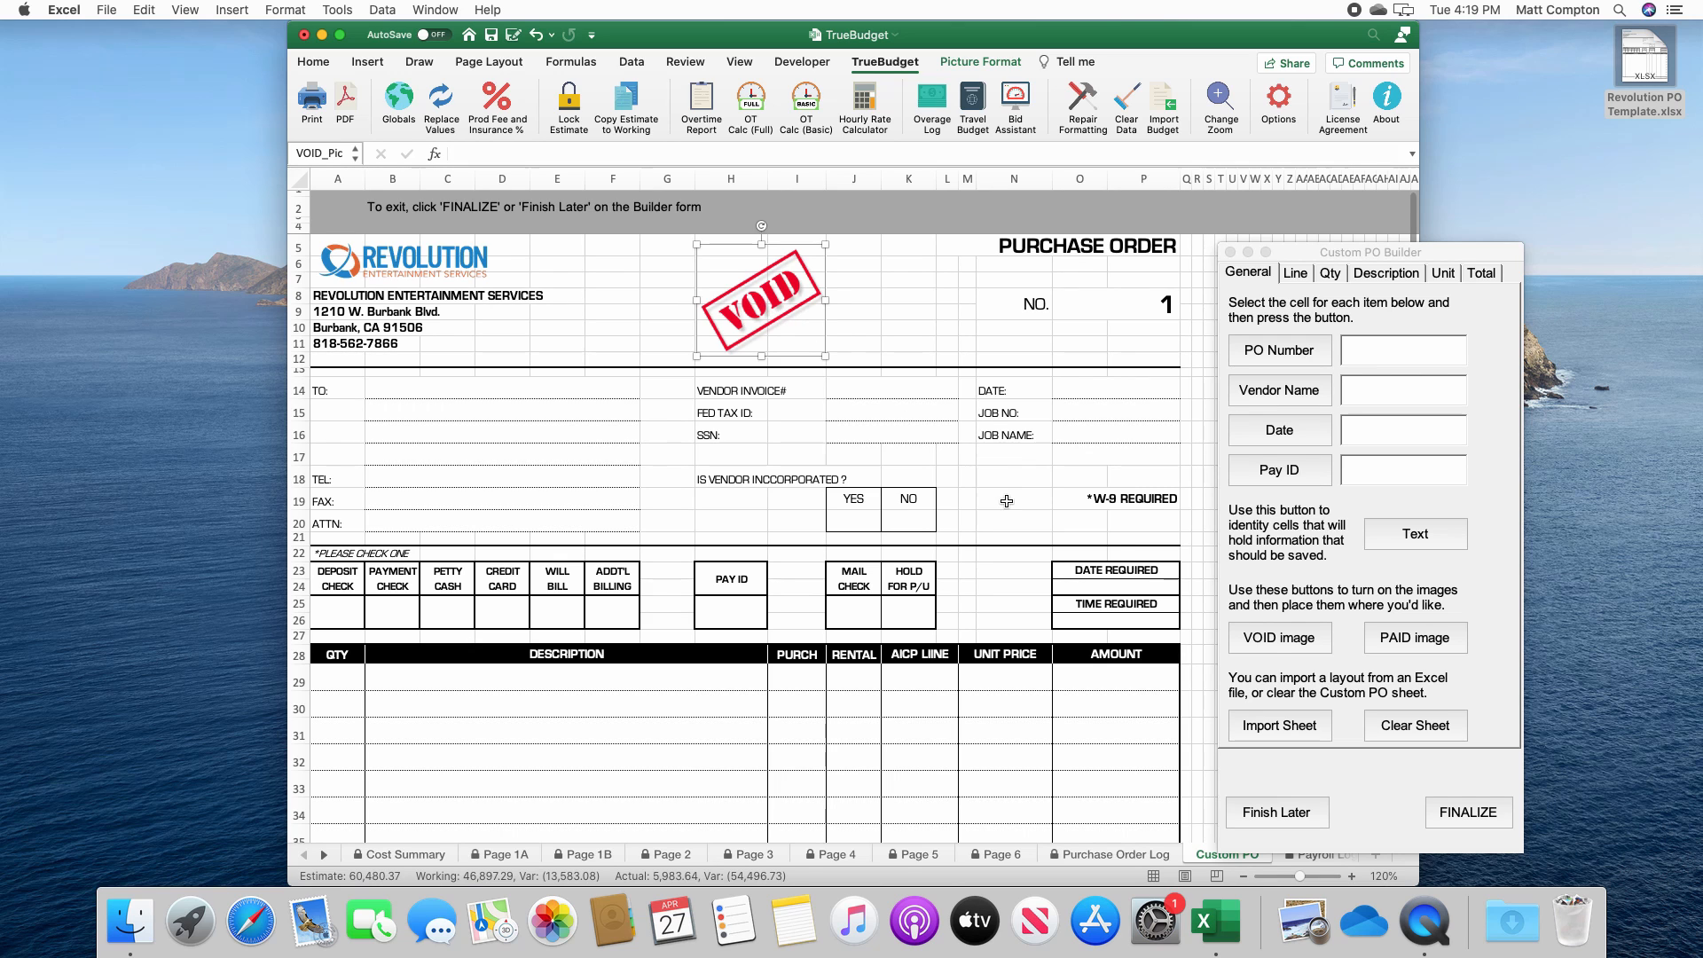
click(1274, 638)
click(1273, 638)
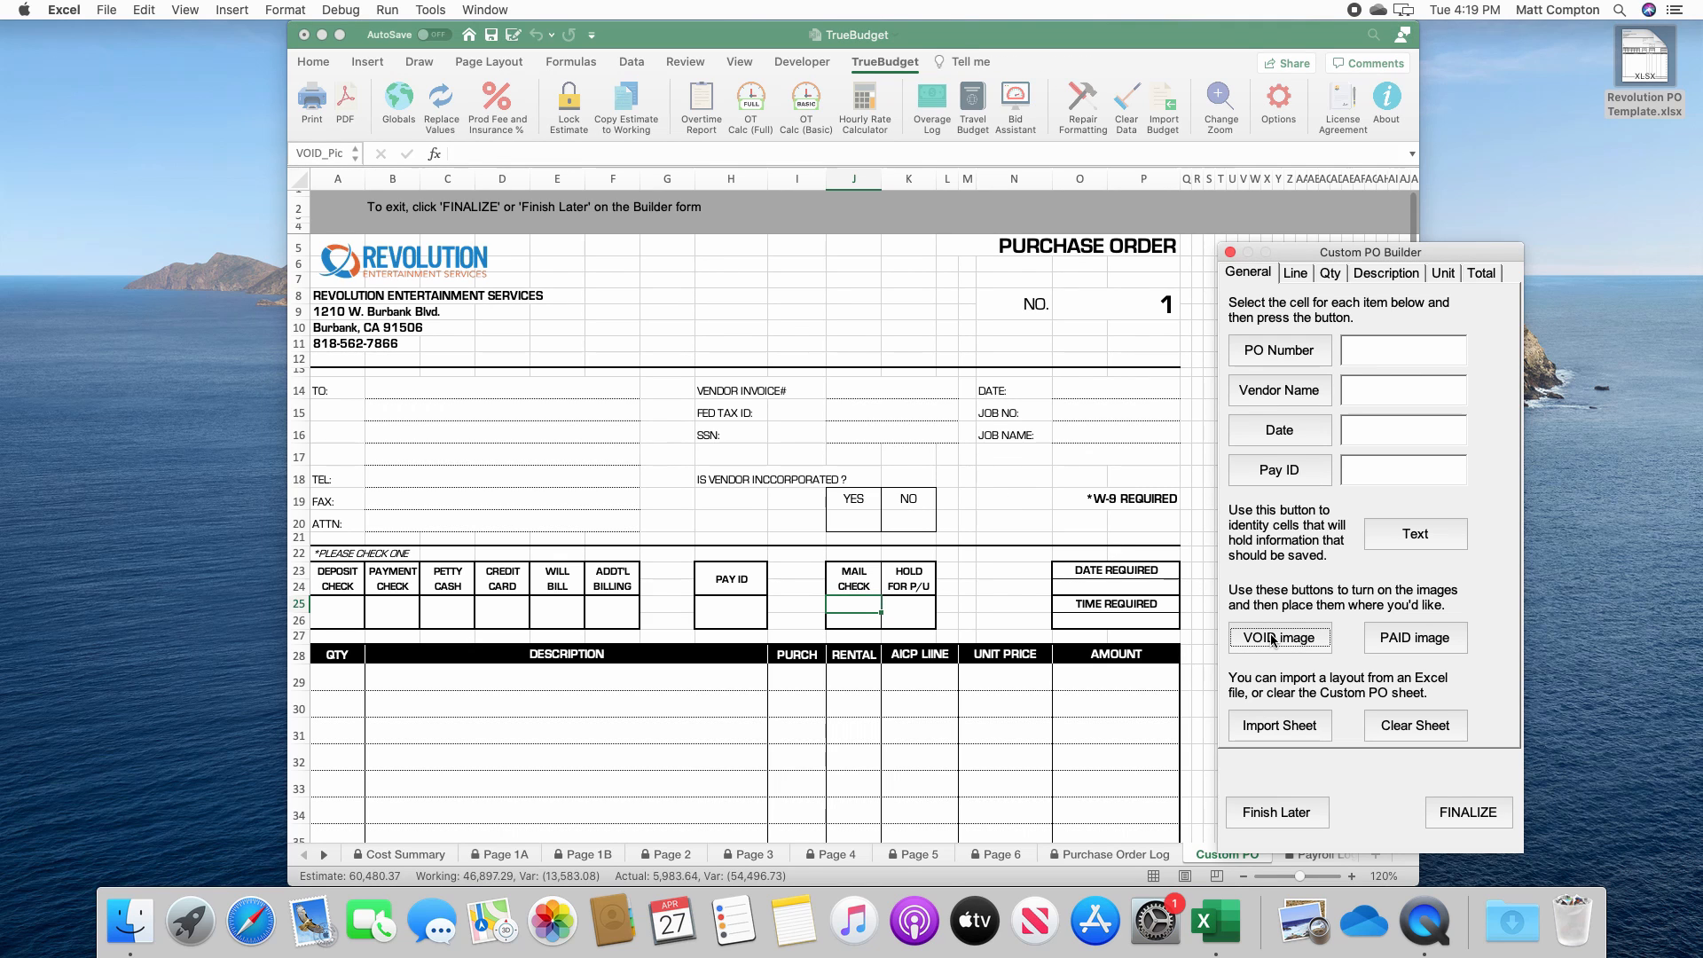
Turn on the PAID image, move it slightly higher in the purchase order header, and turn it off again
click(1409, 638)
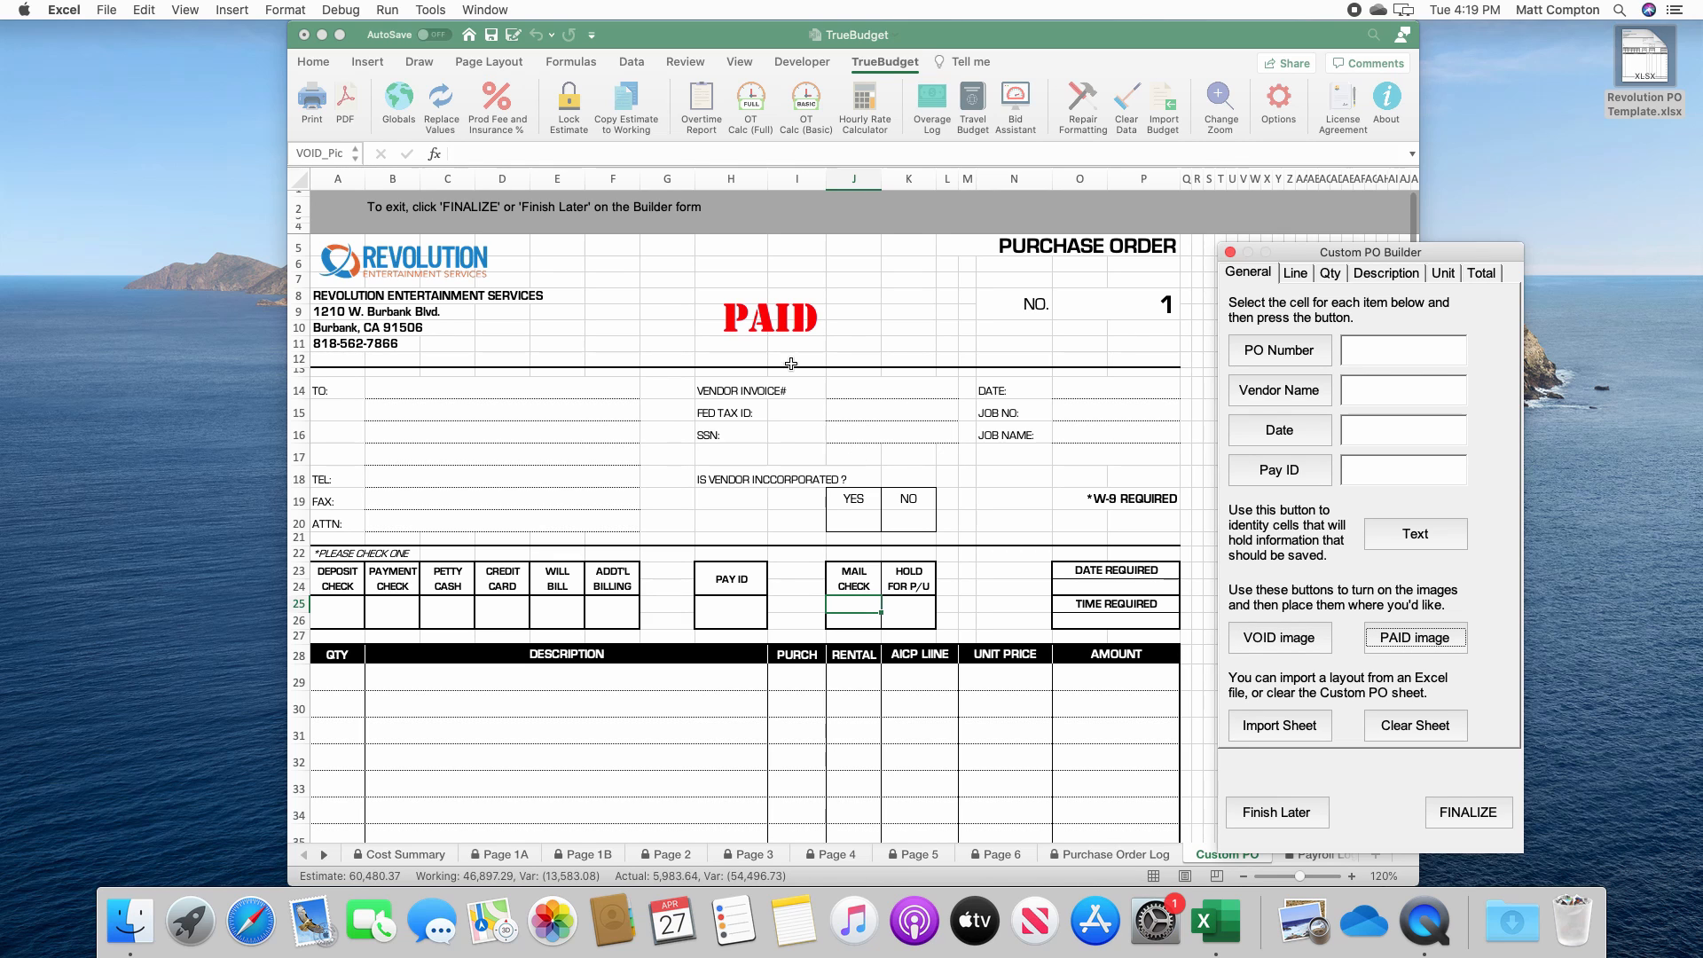
click(758, 328)
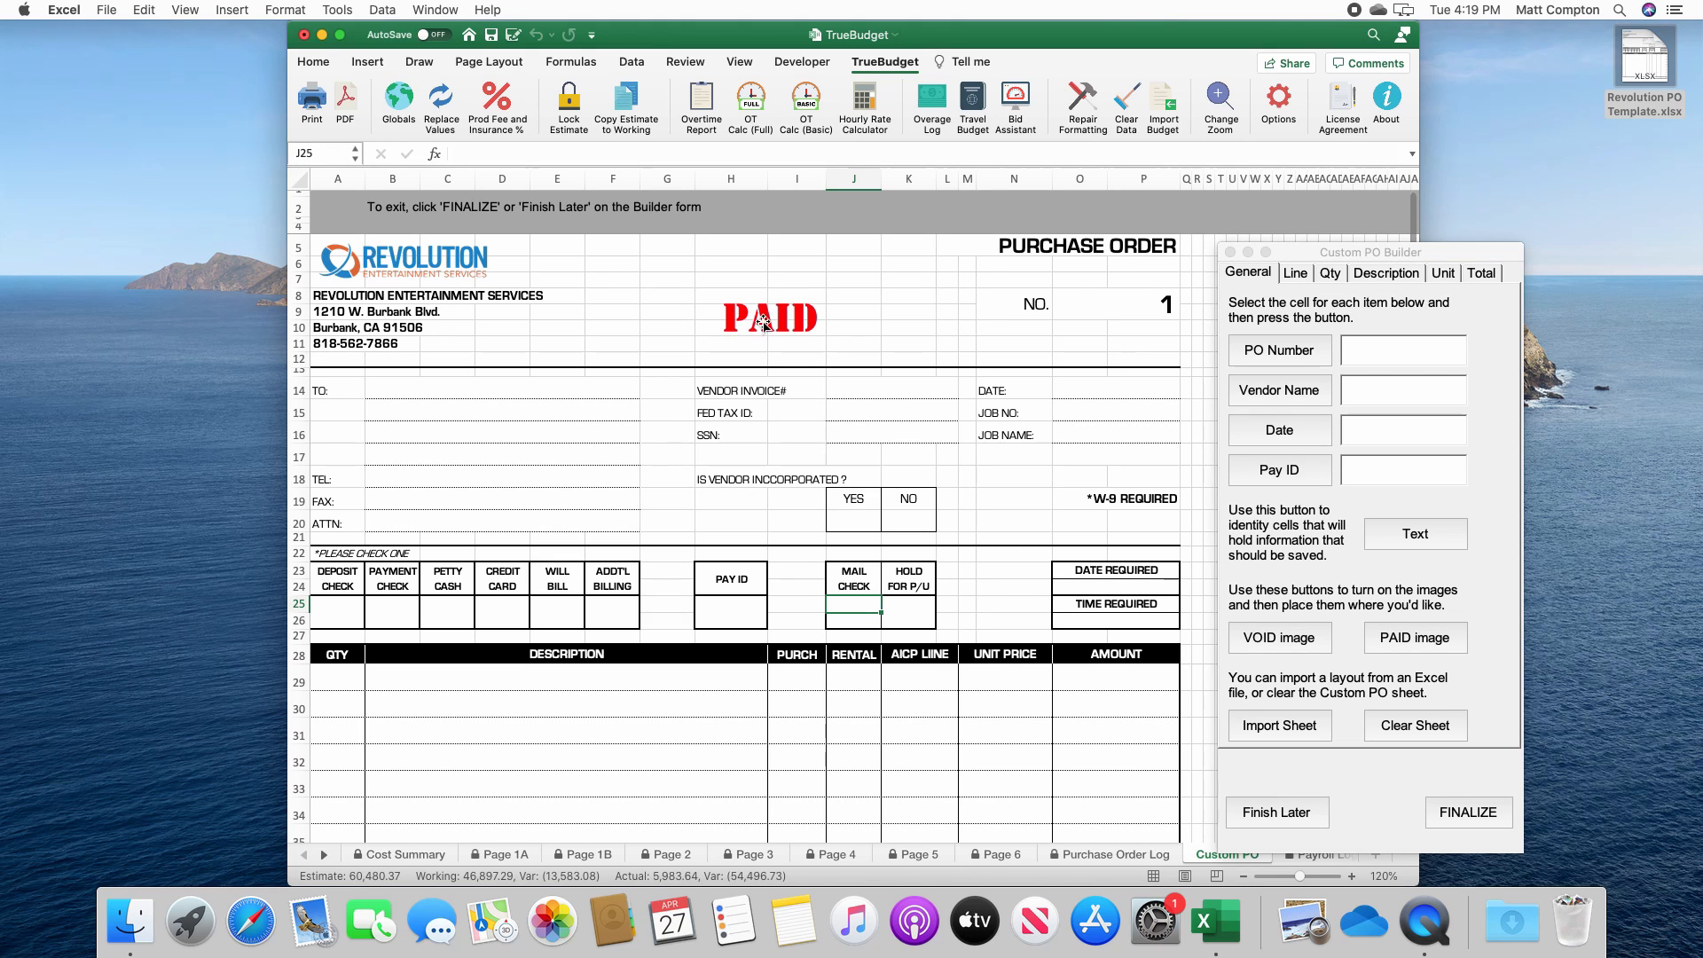
click(759, 328)
drag(759, 328, 769, 293)
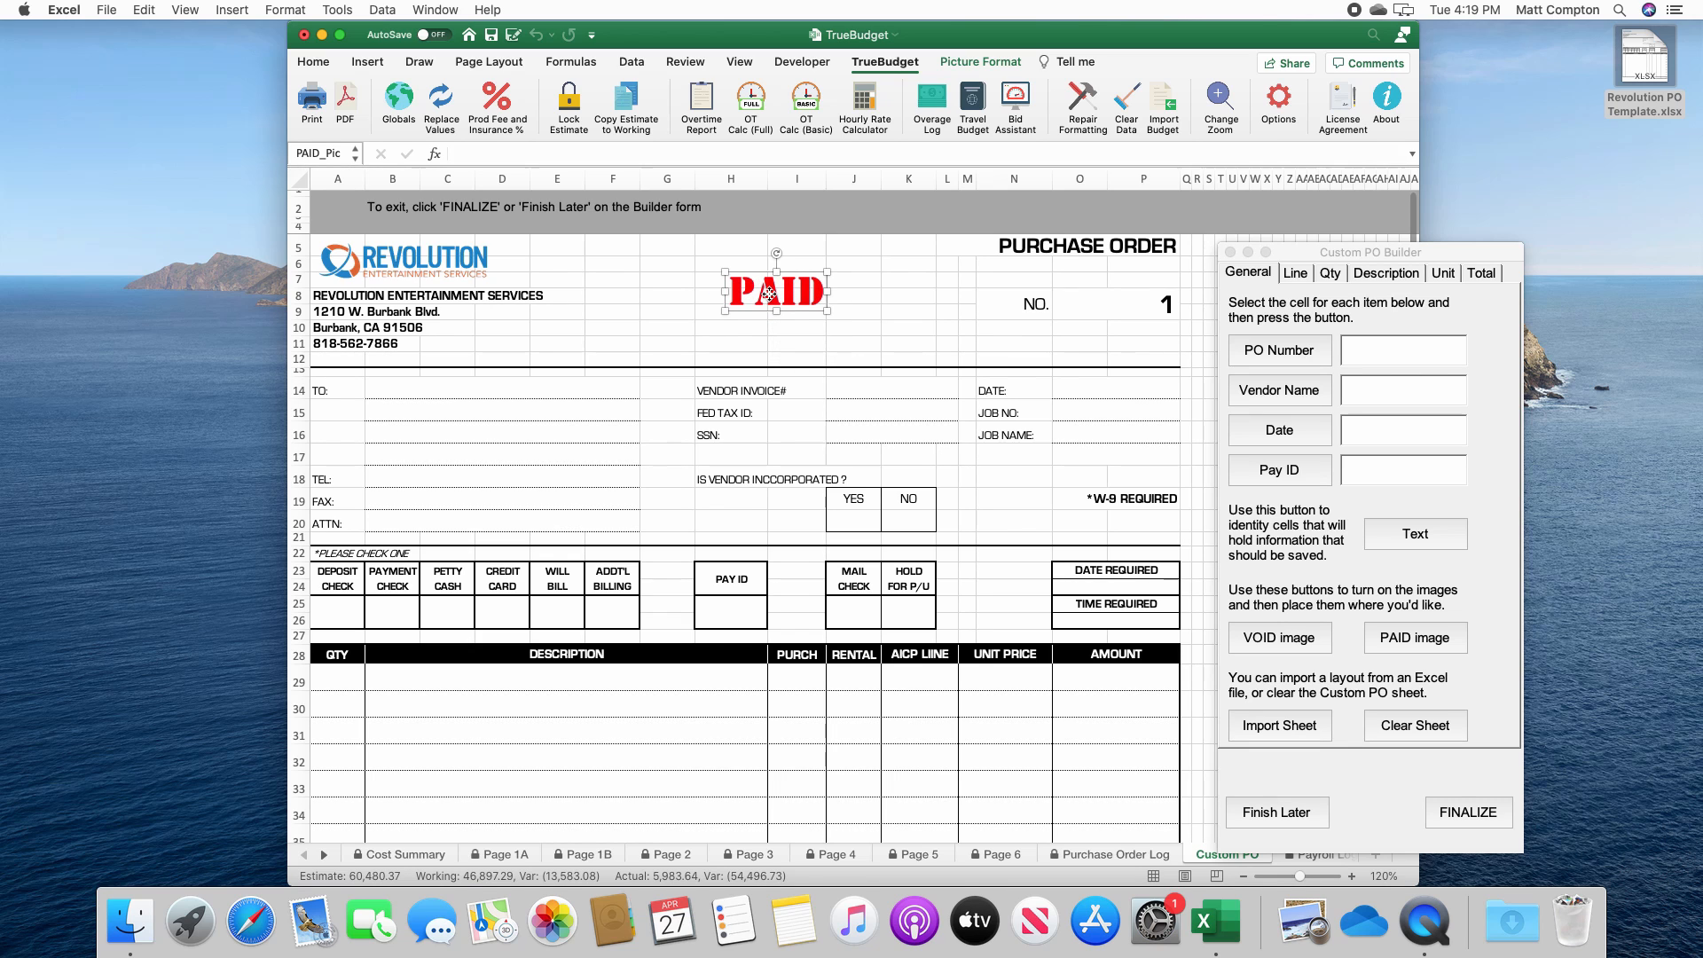
click(1397, 645)
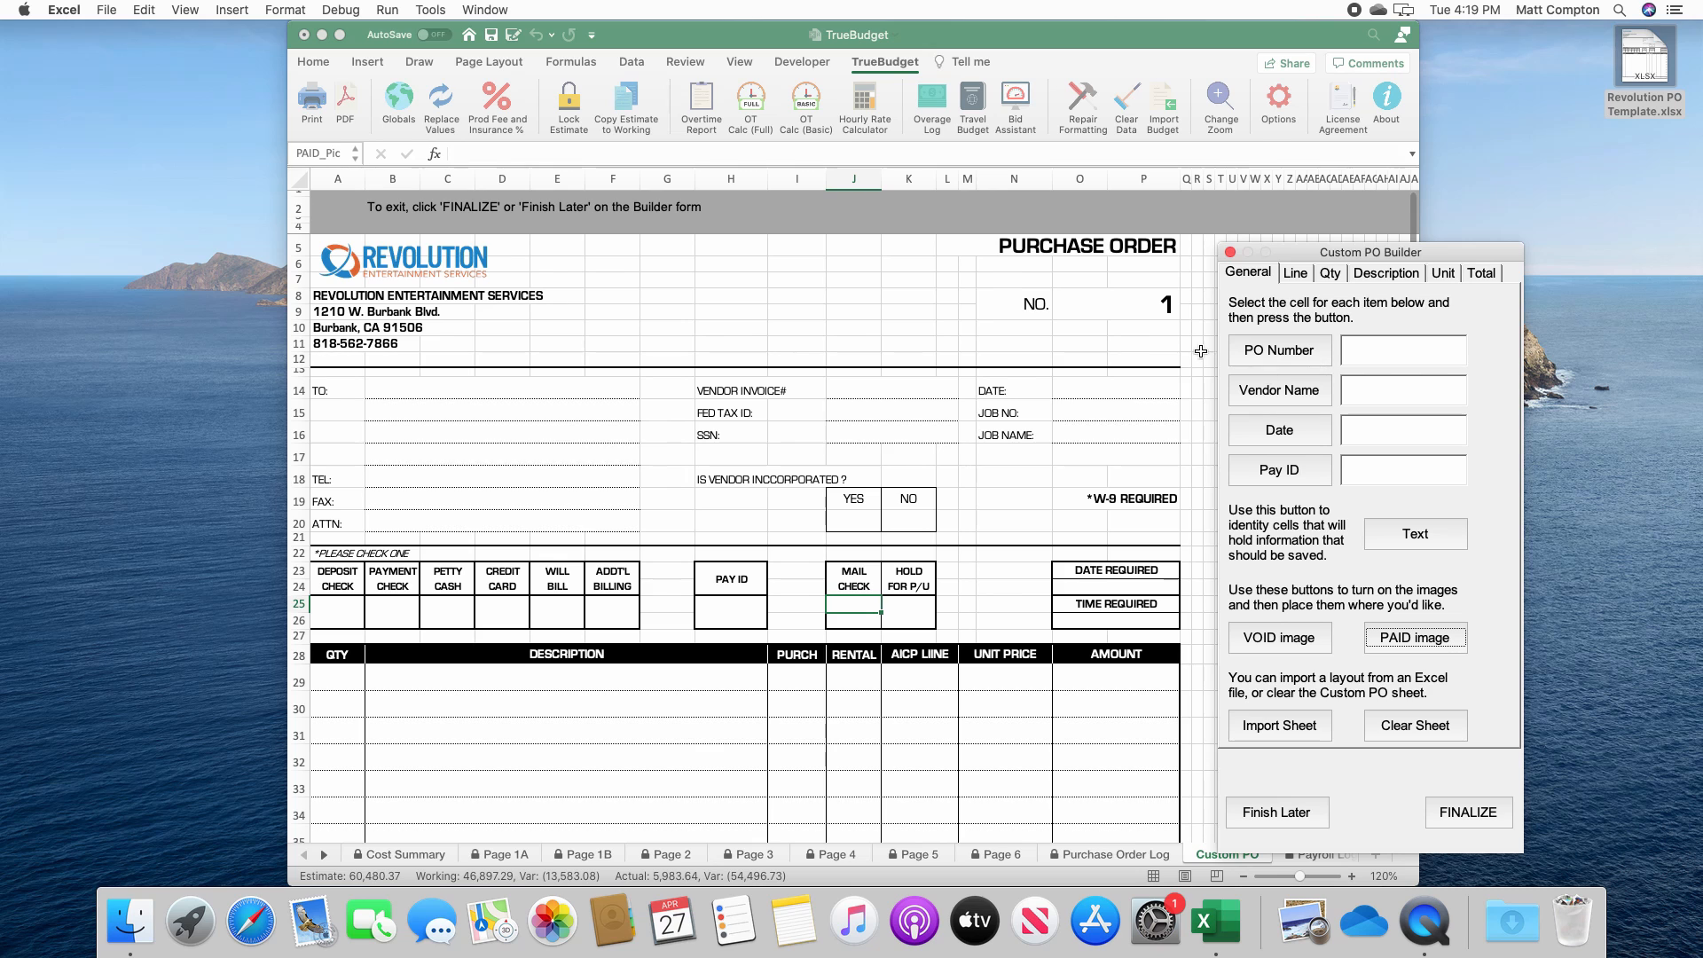
Assign the PO Number to the merged cell O8:P9 and the Vendor Name to the TO cell B14:F14
click(1122, 318)
click(1117, 312)
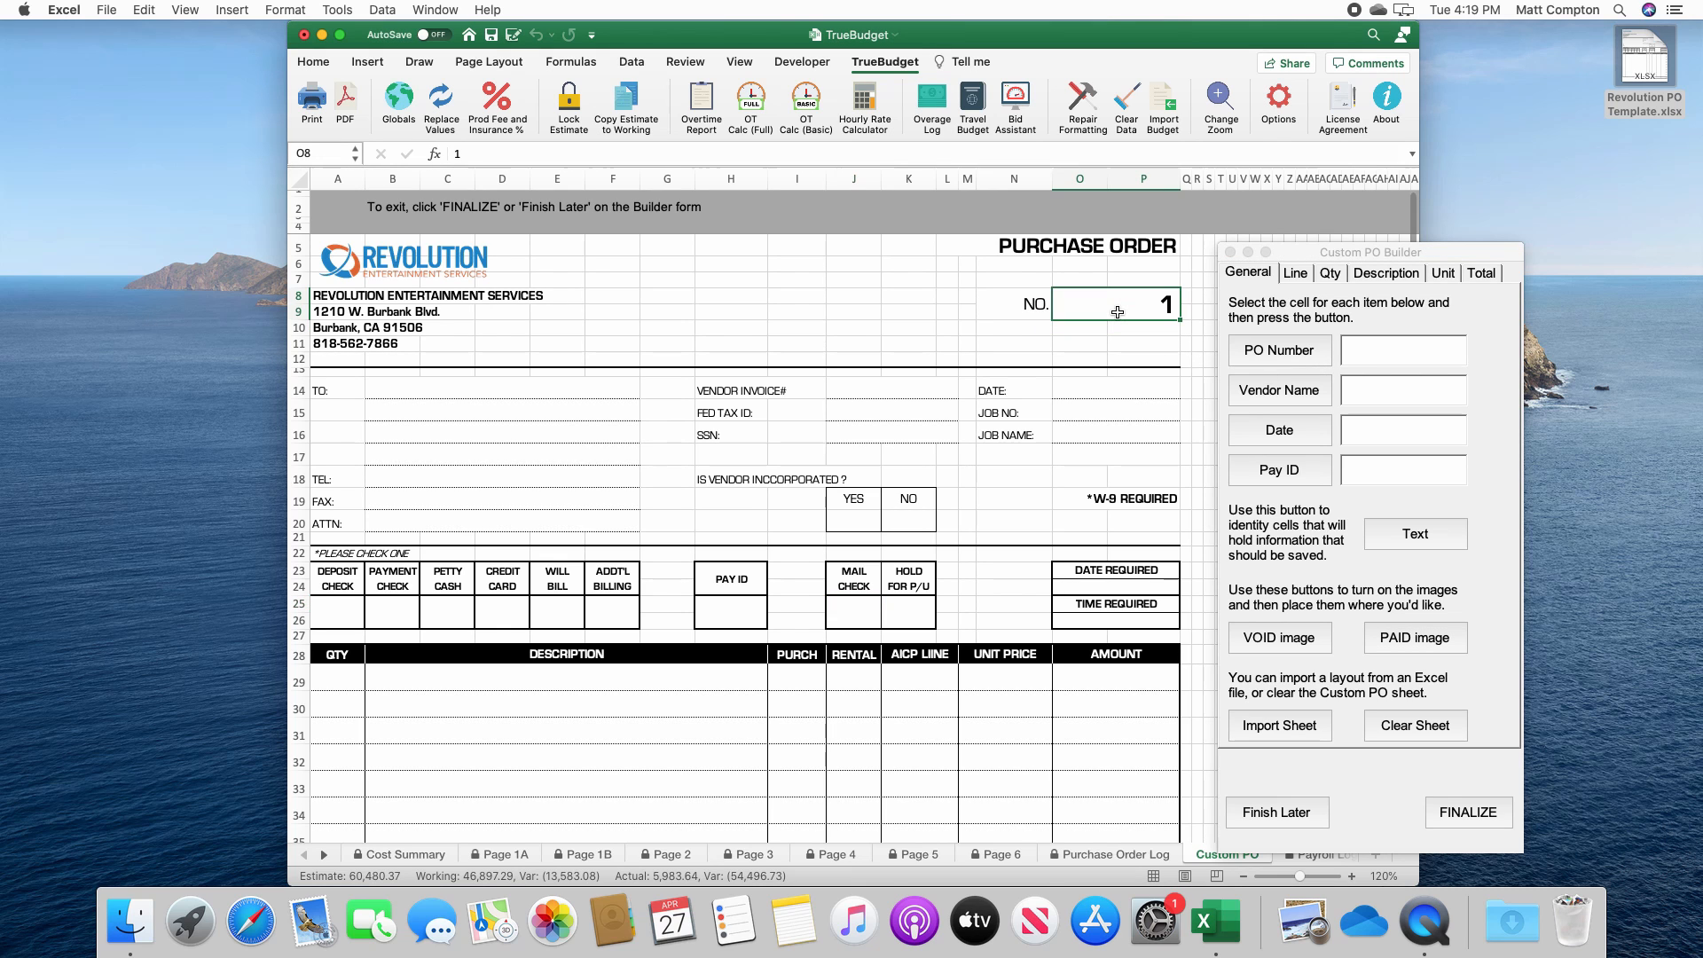
click(1283, 352)
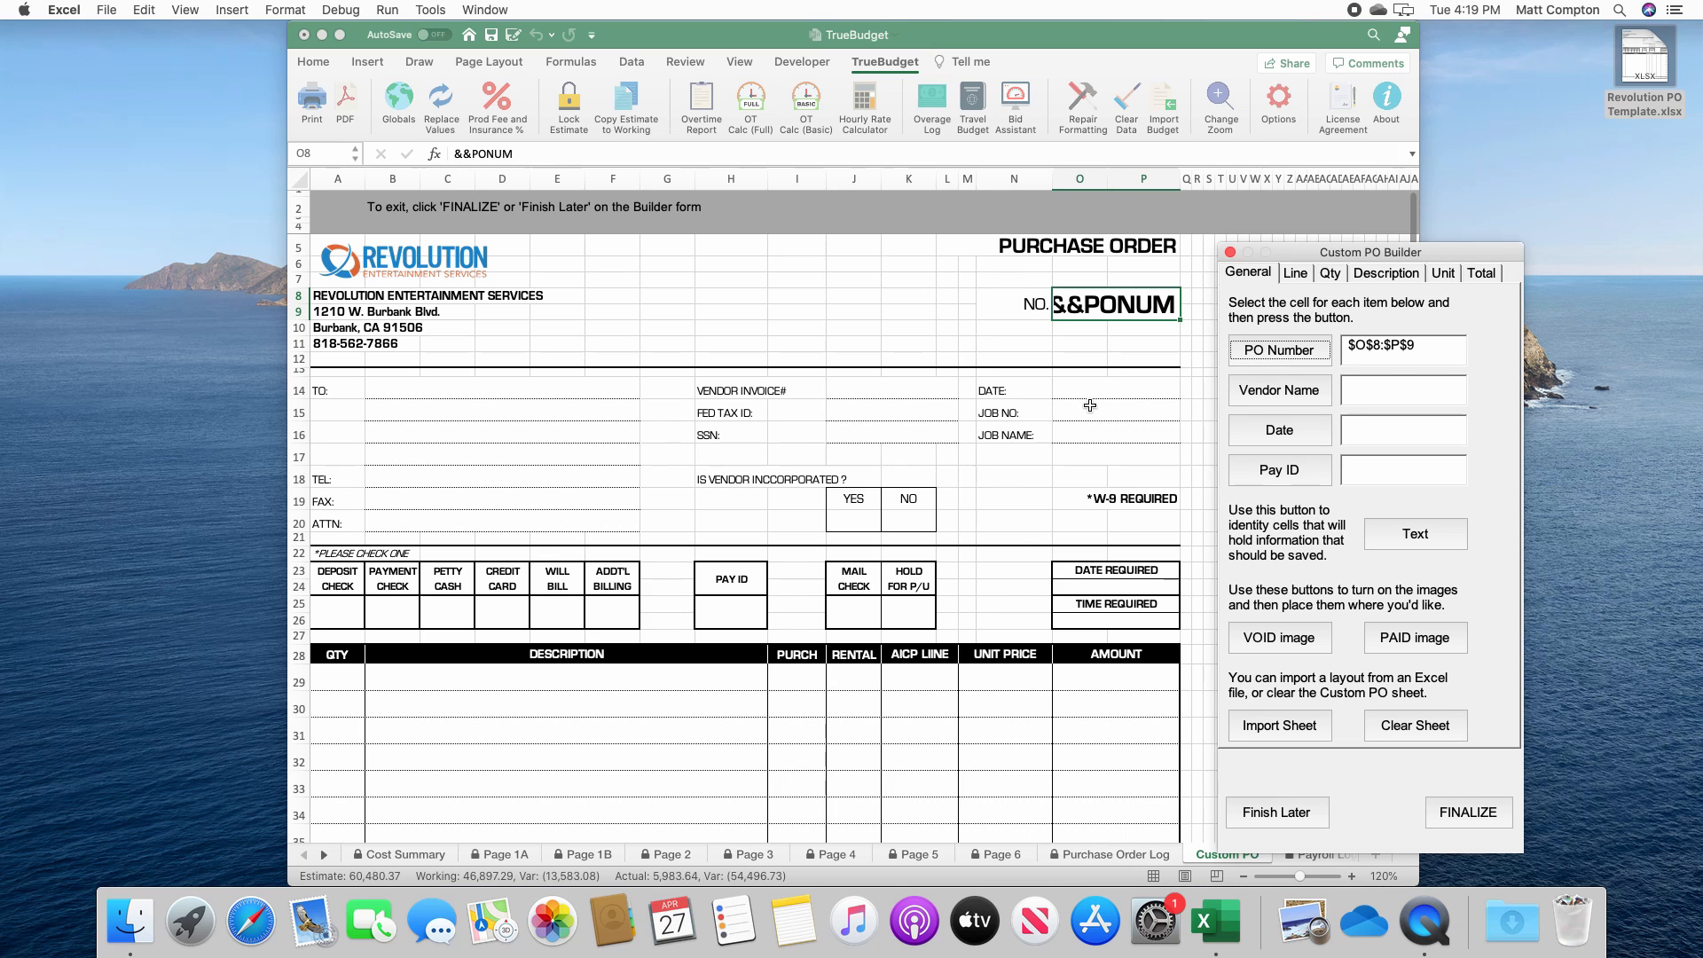
click(503, 395)
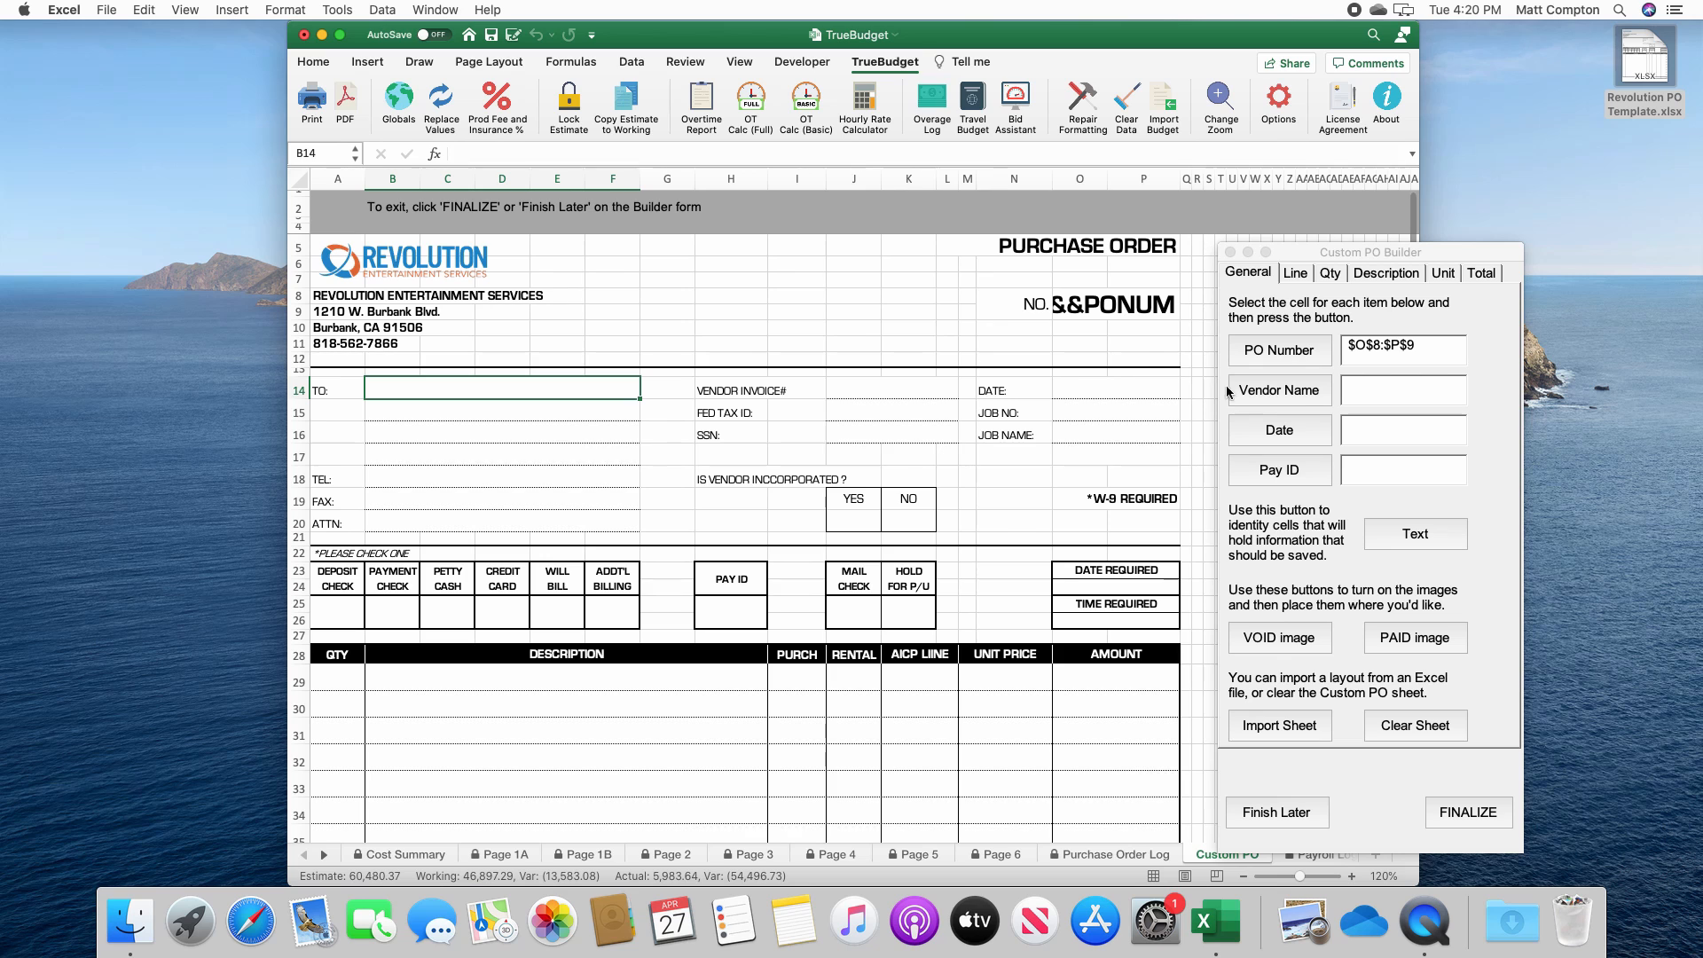
click(1299, 395)
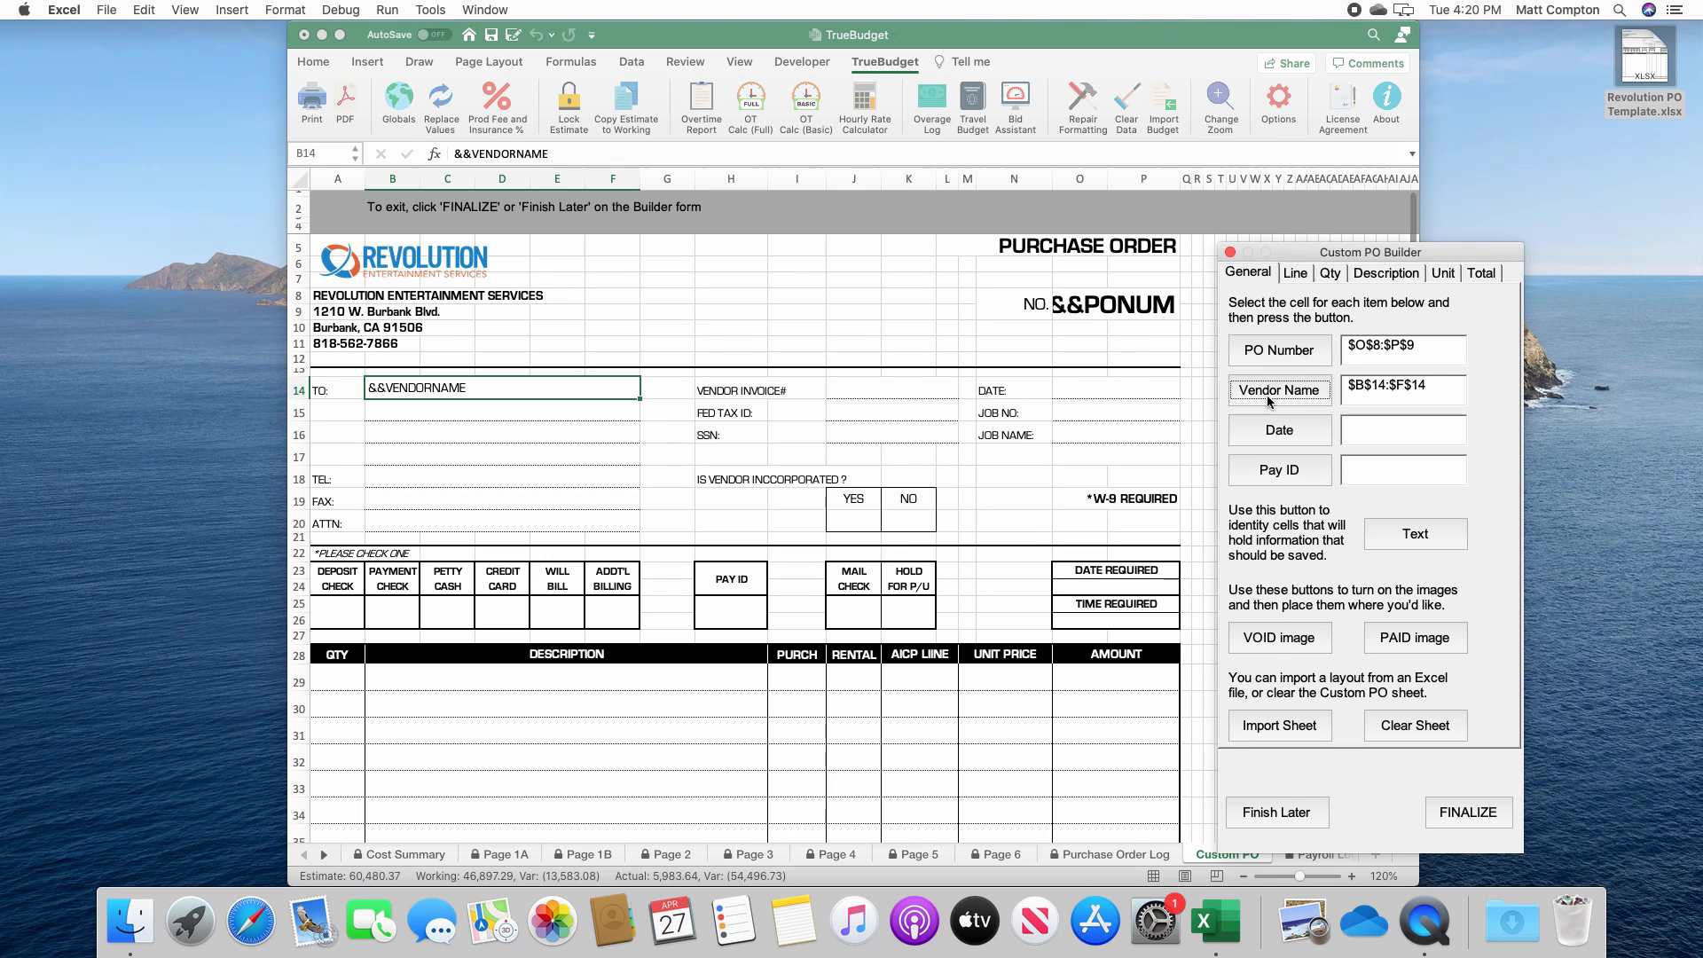
Assign the Date to cell O14:P14 and the Pay ID to the box H25:H26 below its heading
click(1124, 390)
click(1123, 390)
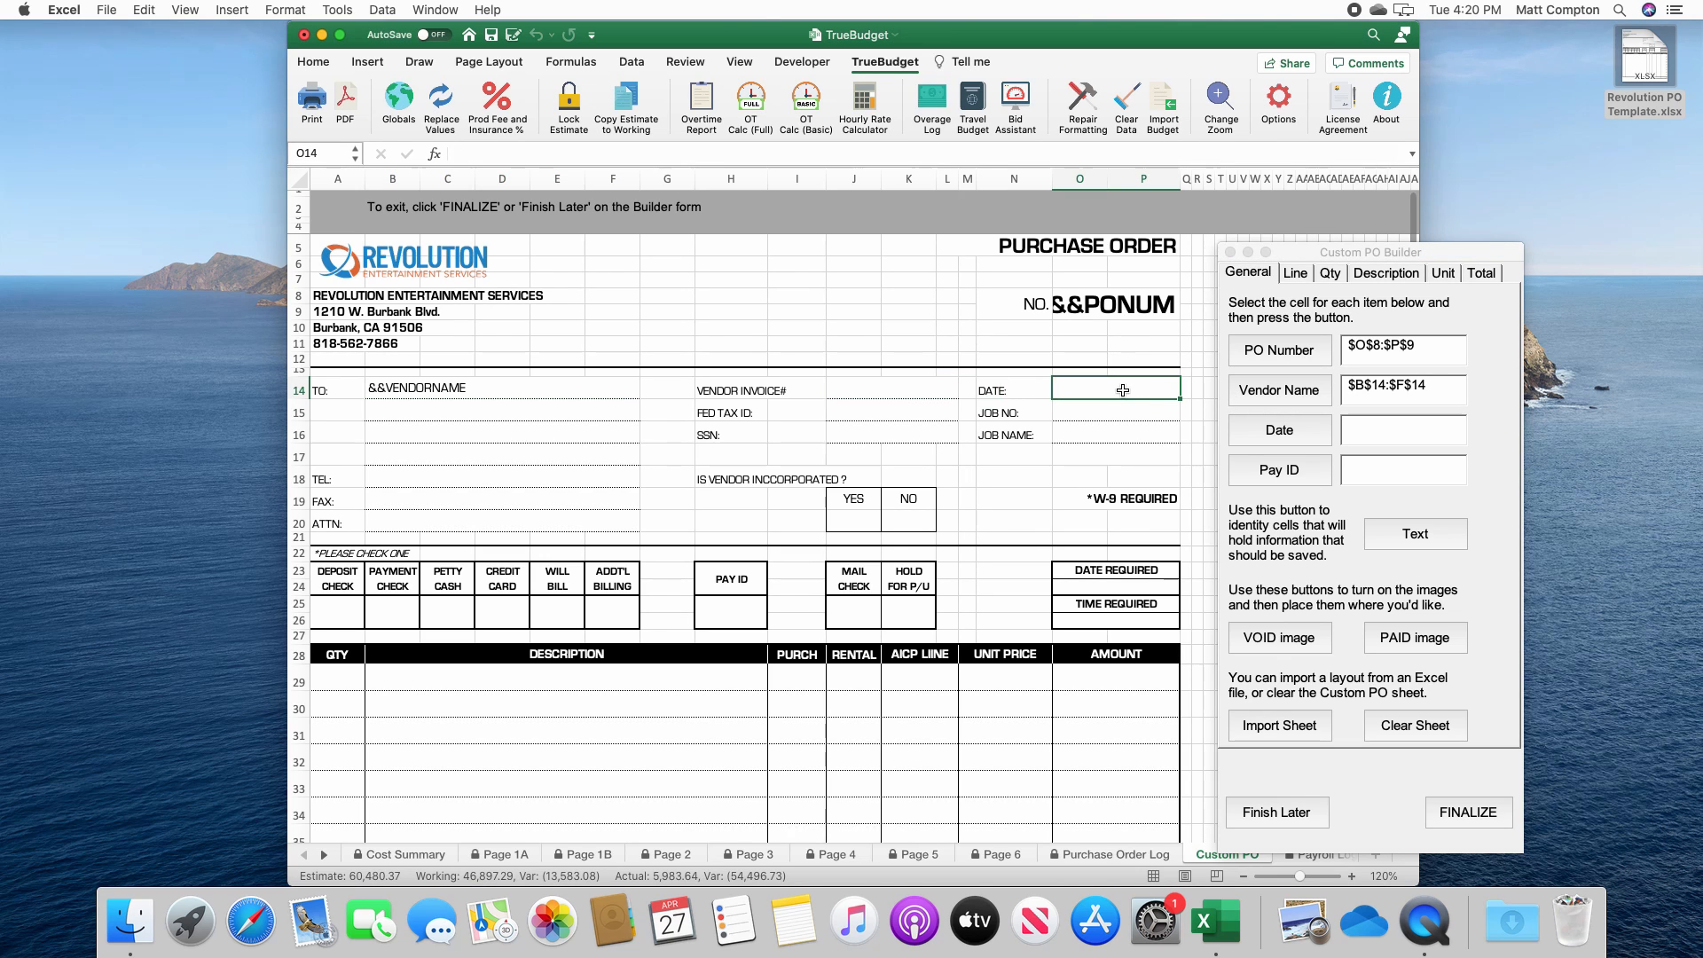
click(1284, 434)
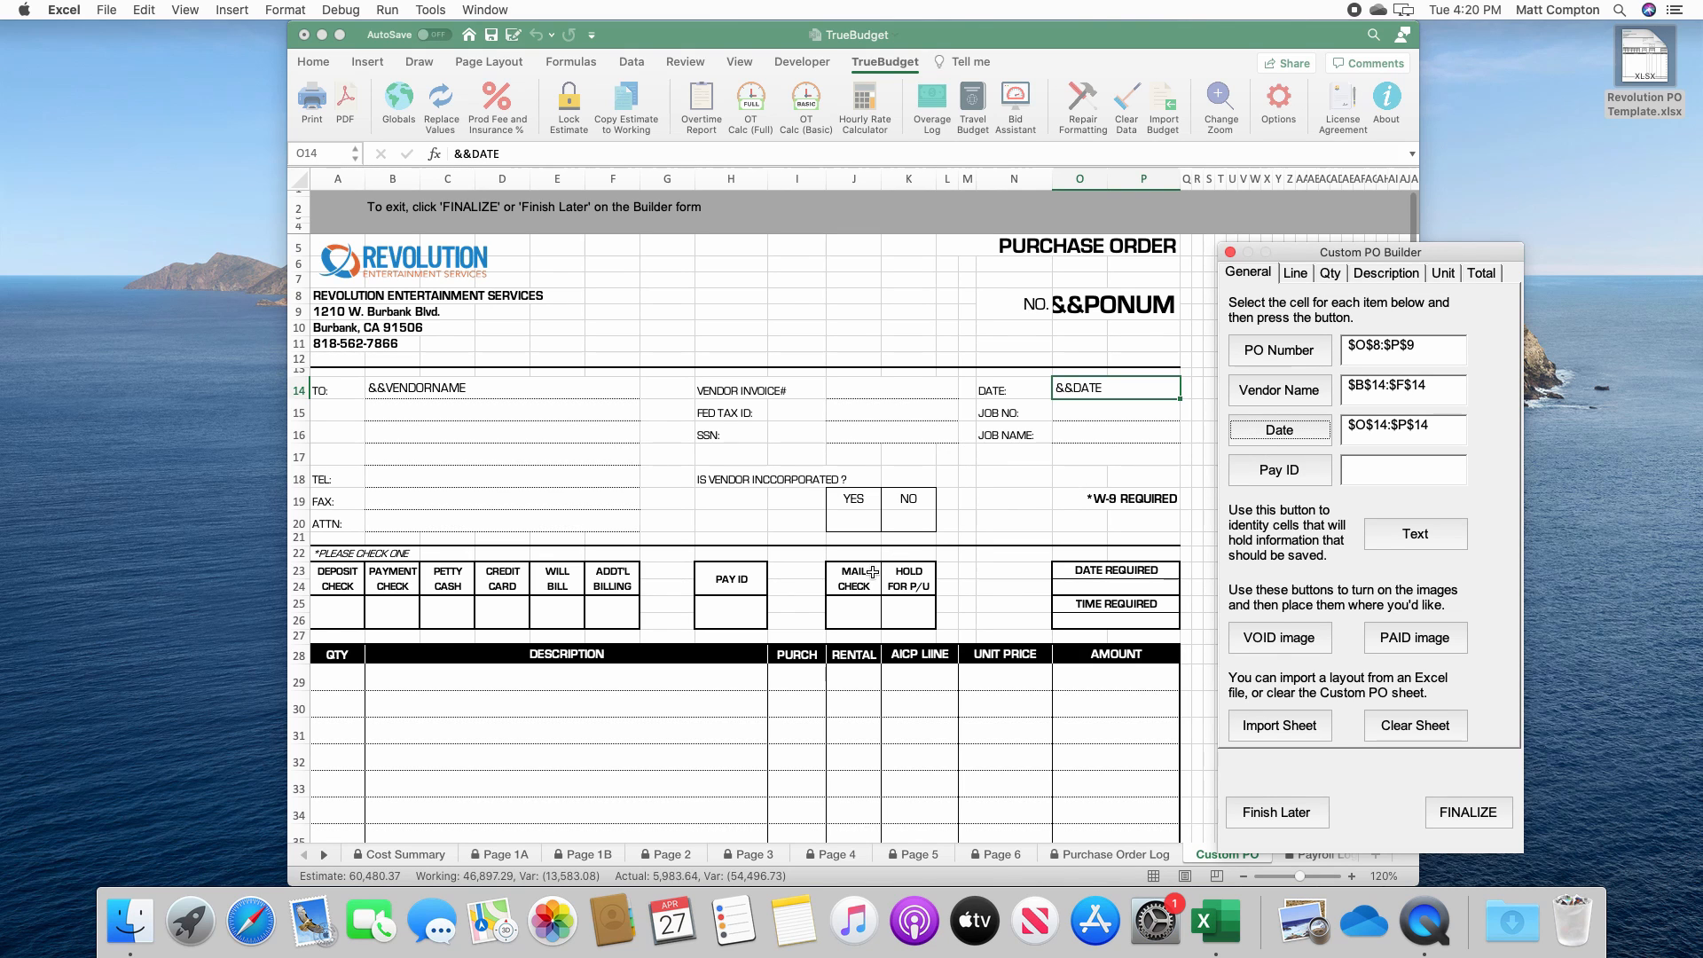
click(725, 624)
click(725, 624)
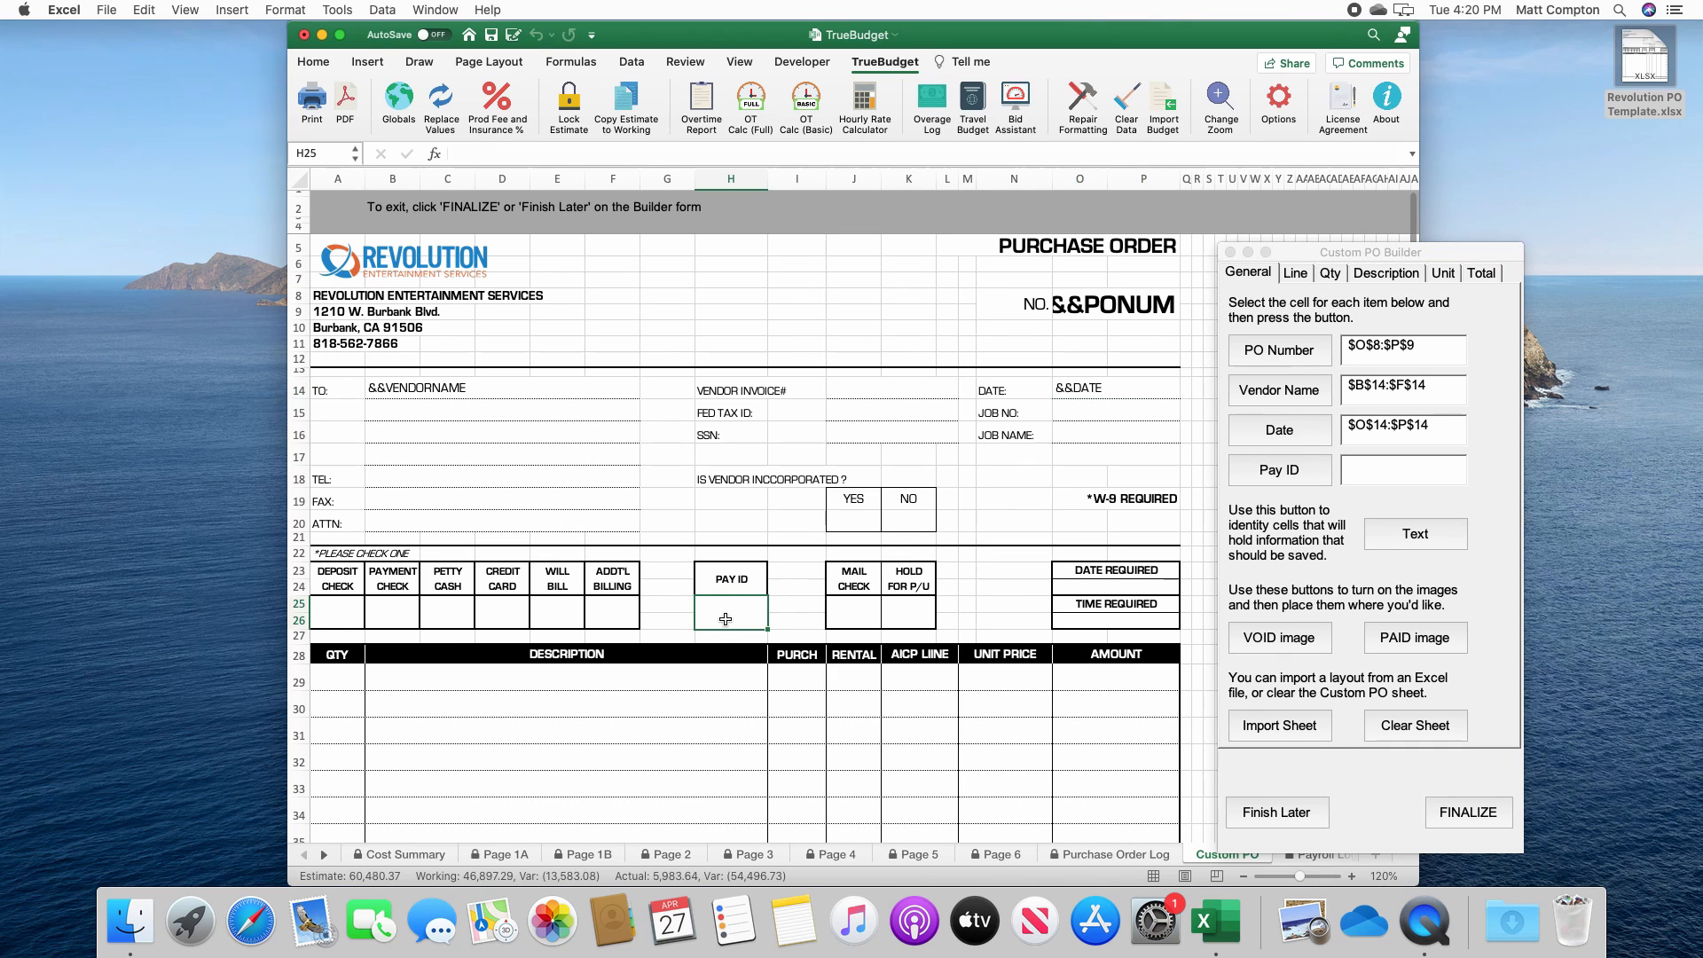
click(1239, 474)
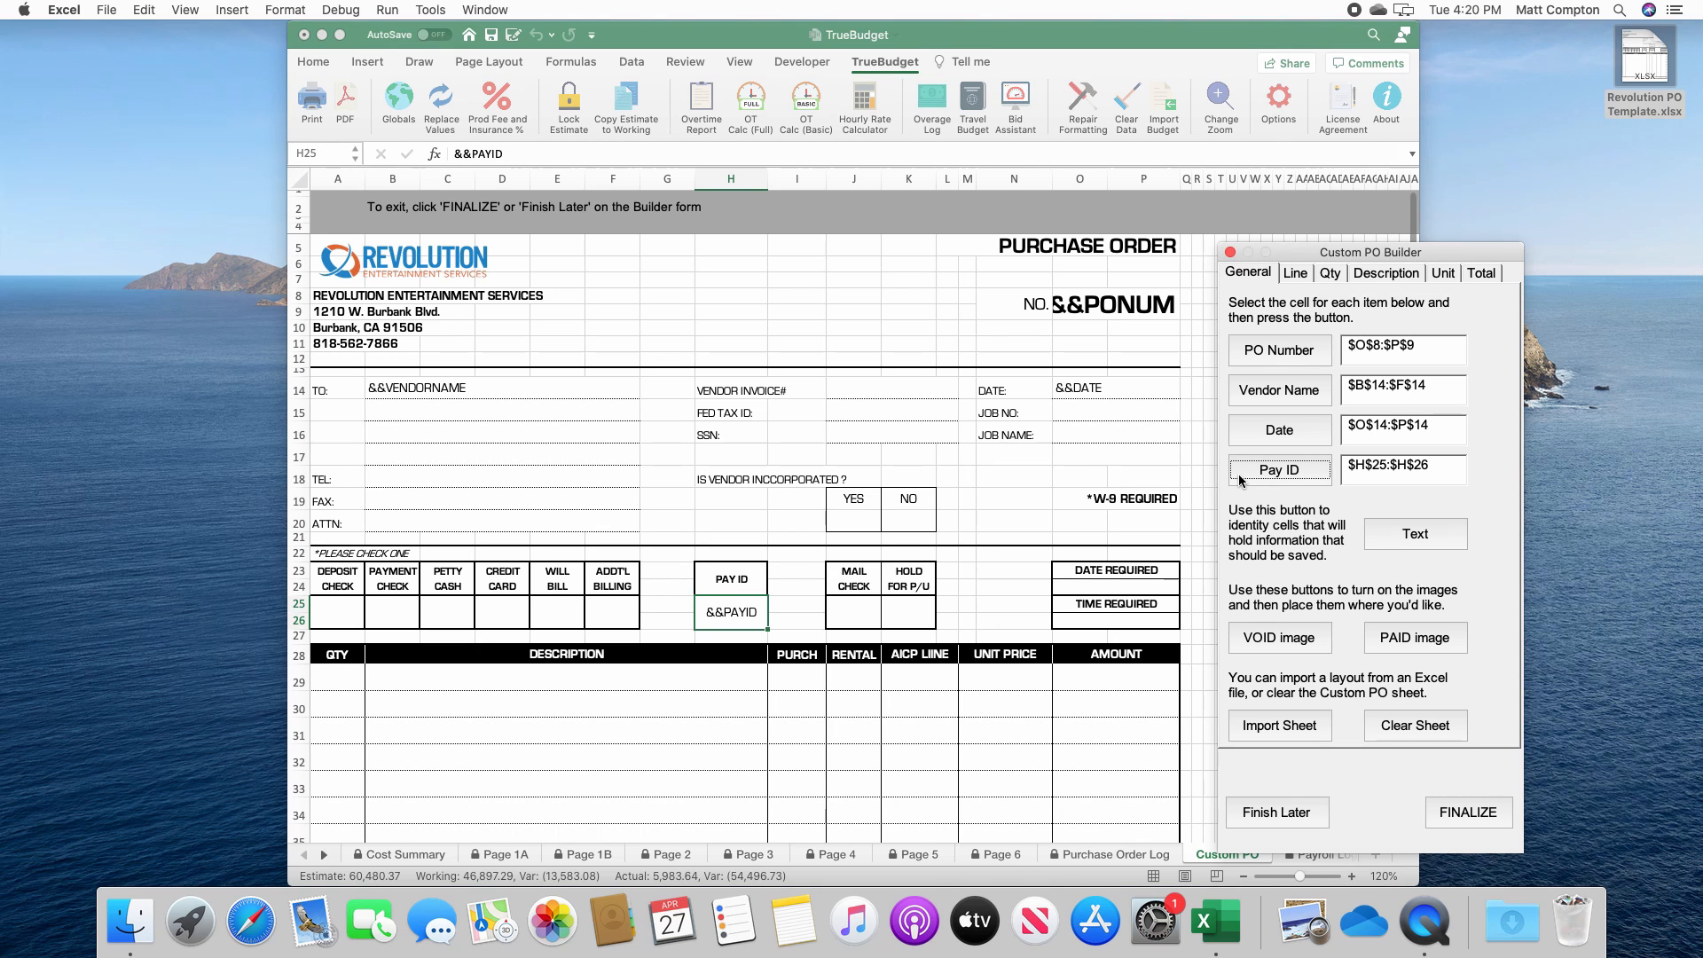
Assign Qty 1 to cell A29, the first row of the QTY column
scroll(1018, 565, down, 5)
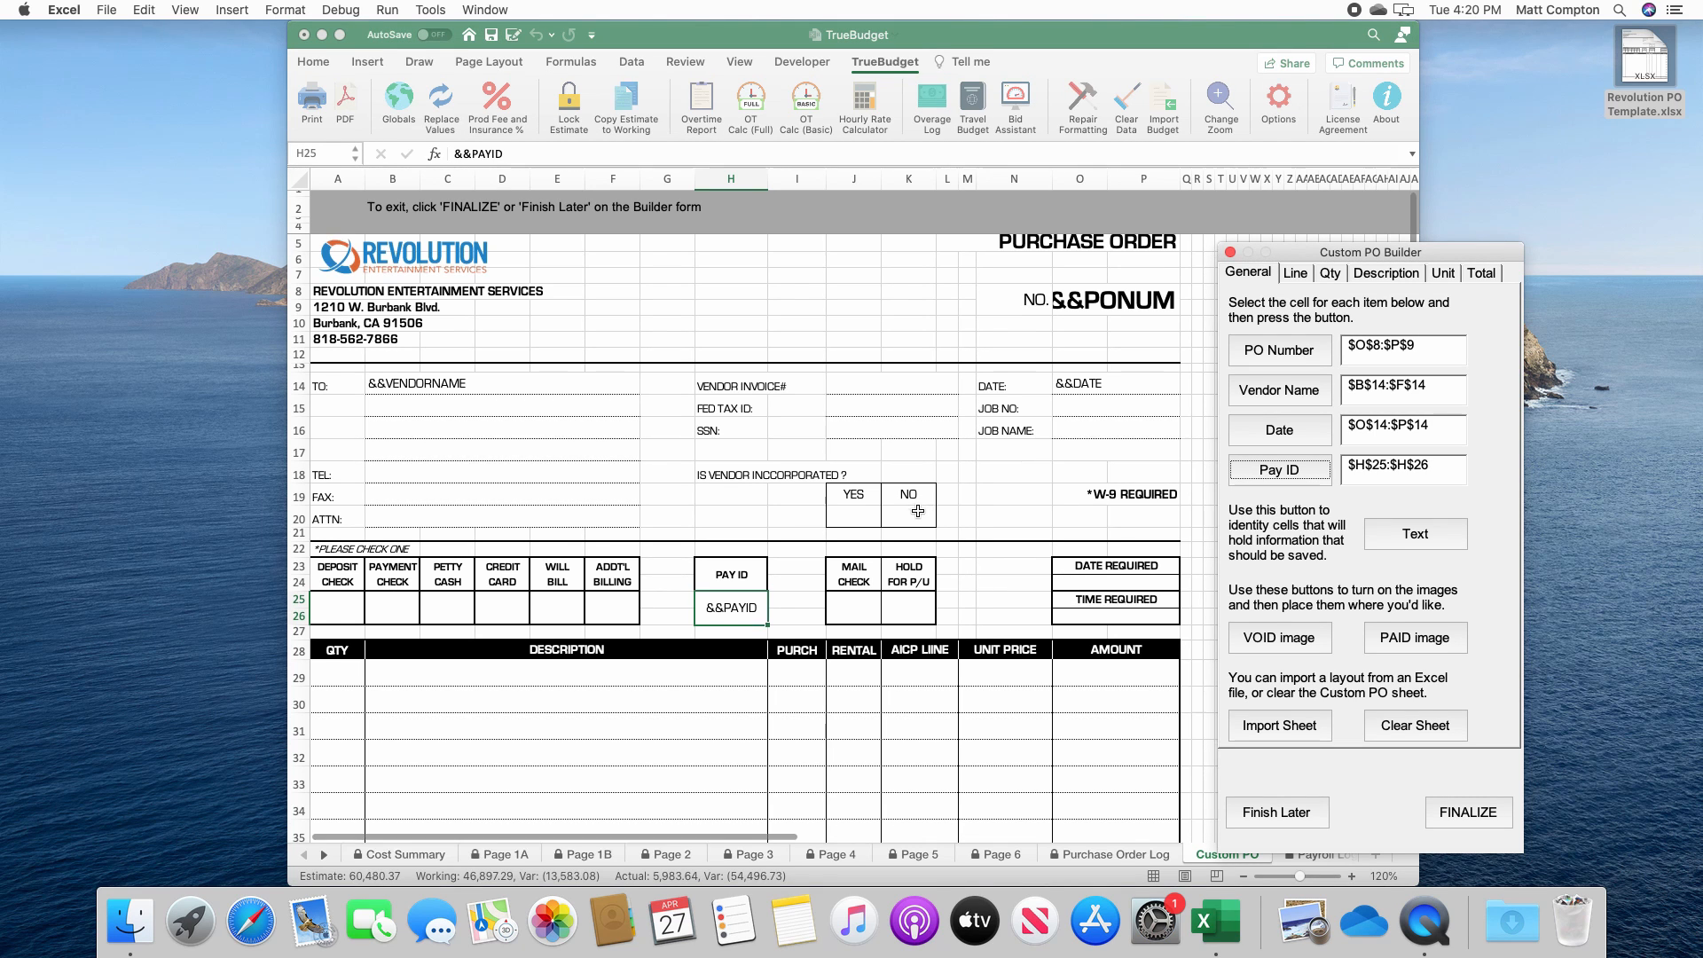
scroll(903, 546, down, 3)
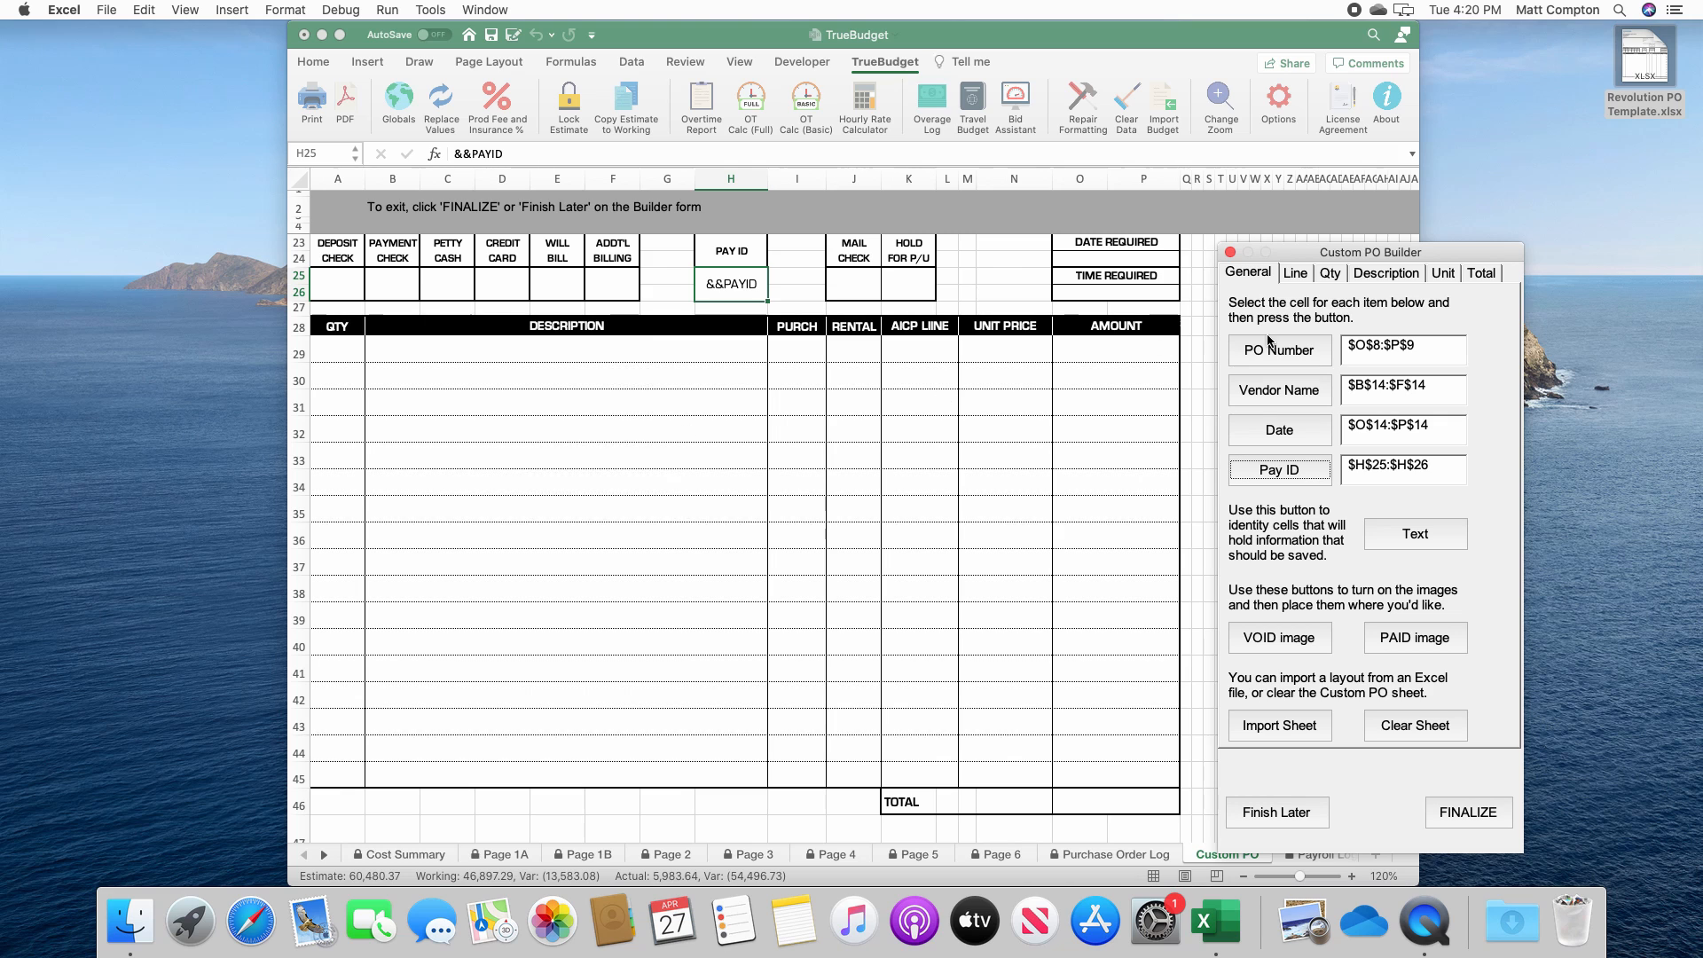
click(1338, 273)
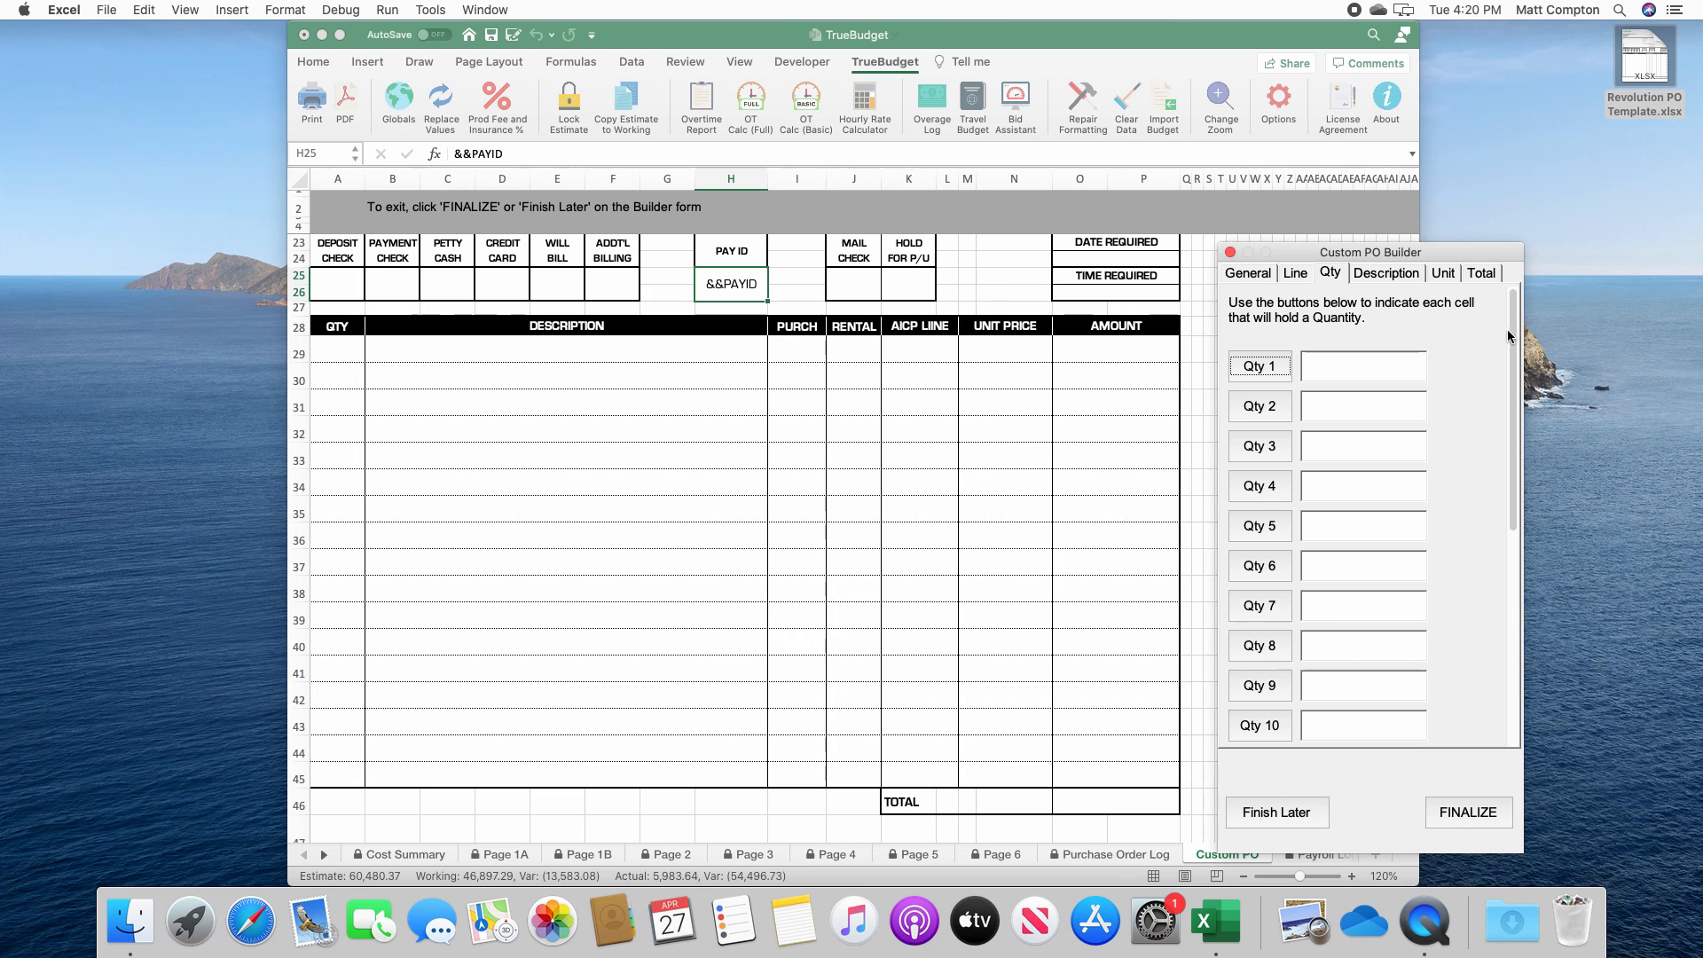
drag(1516, 321, 1516, 282)
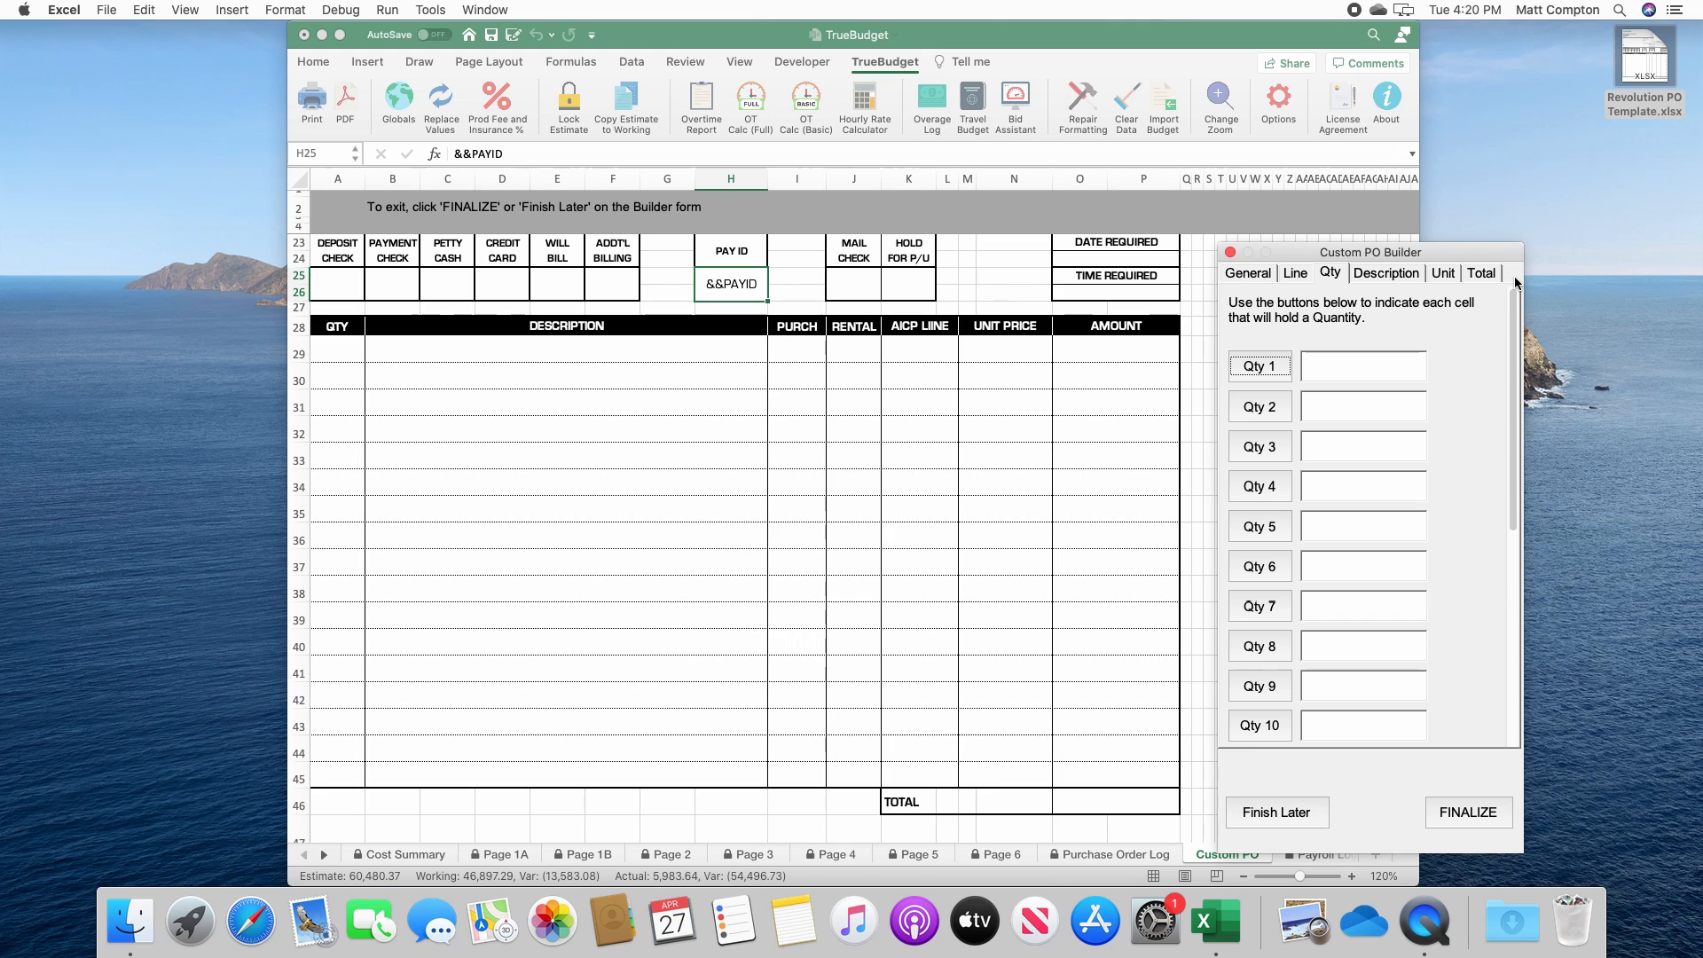
click(347, 353)
click(346, 353)
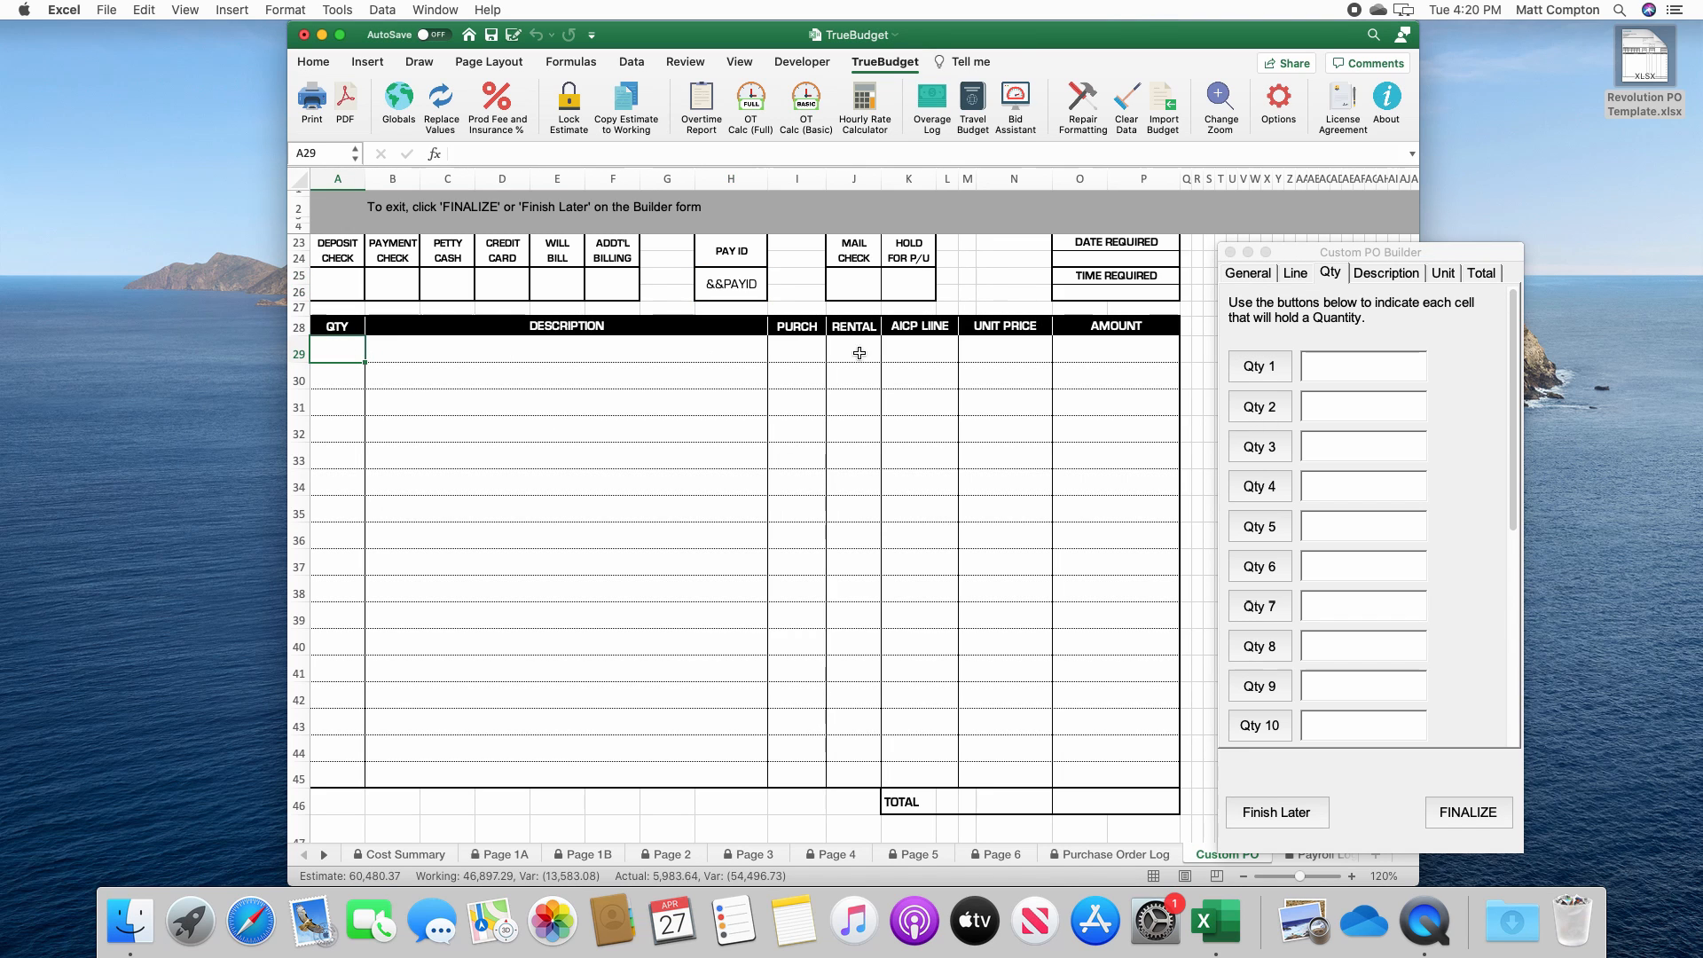
click(1264, 369)
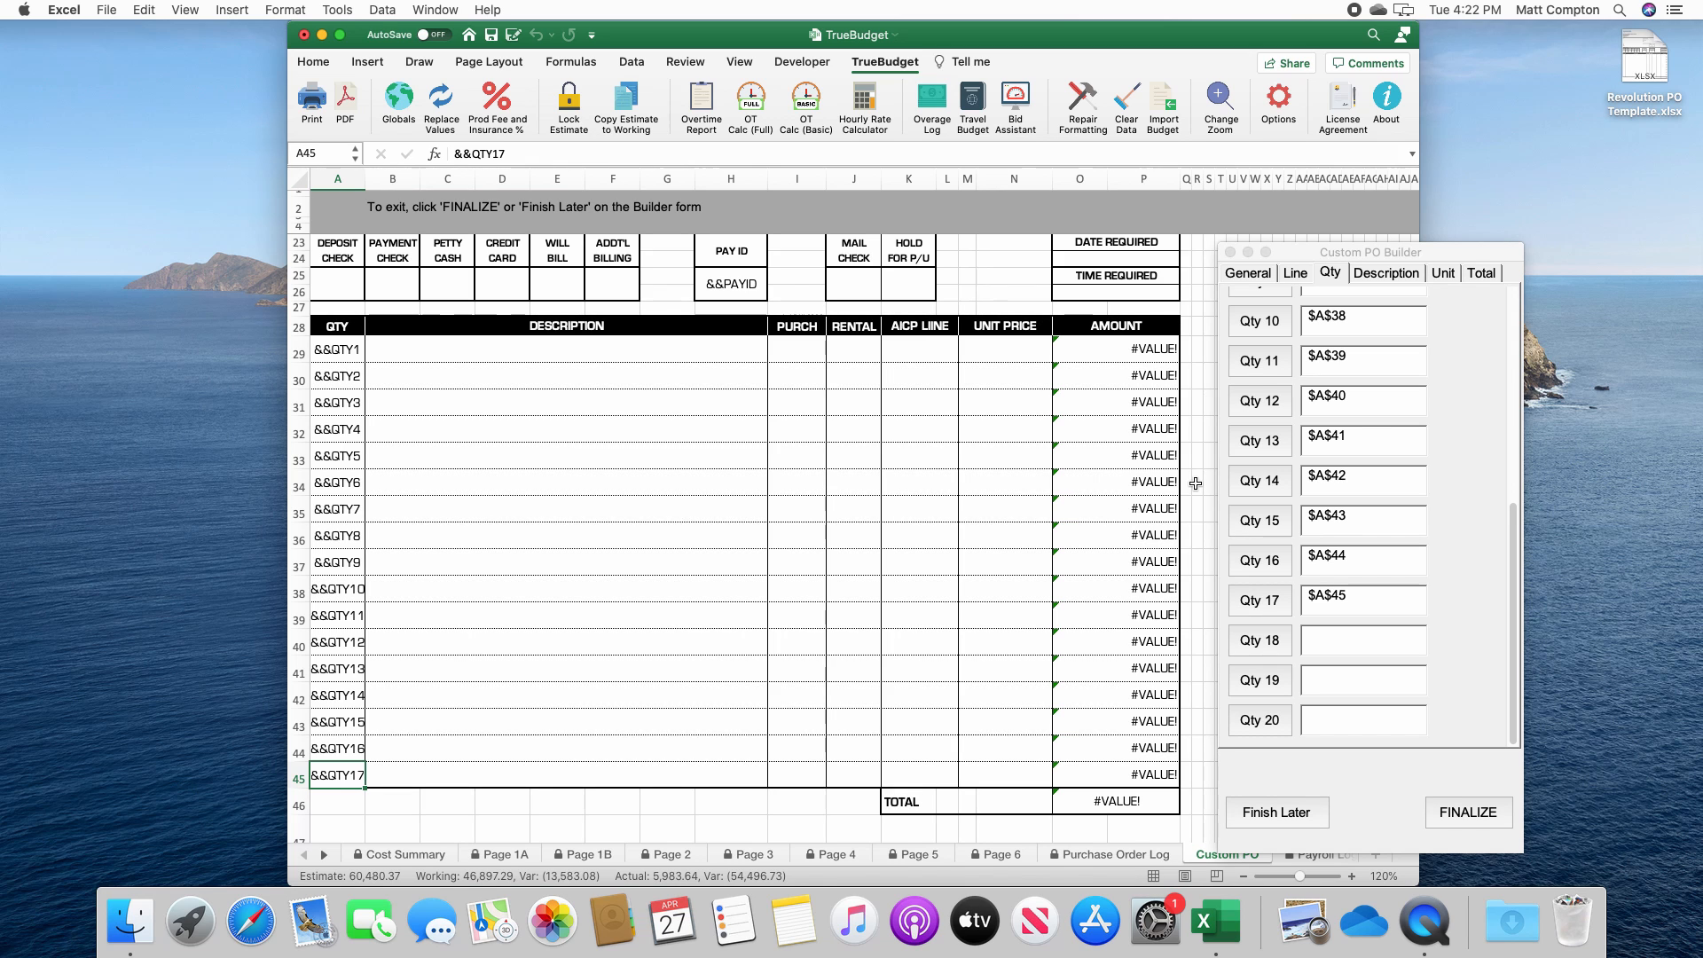
Assign Desc 1 to the merged cell at B29, the first row of the DESCRIPTION column
click(1386, 275)
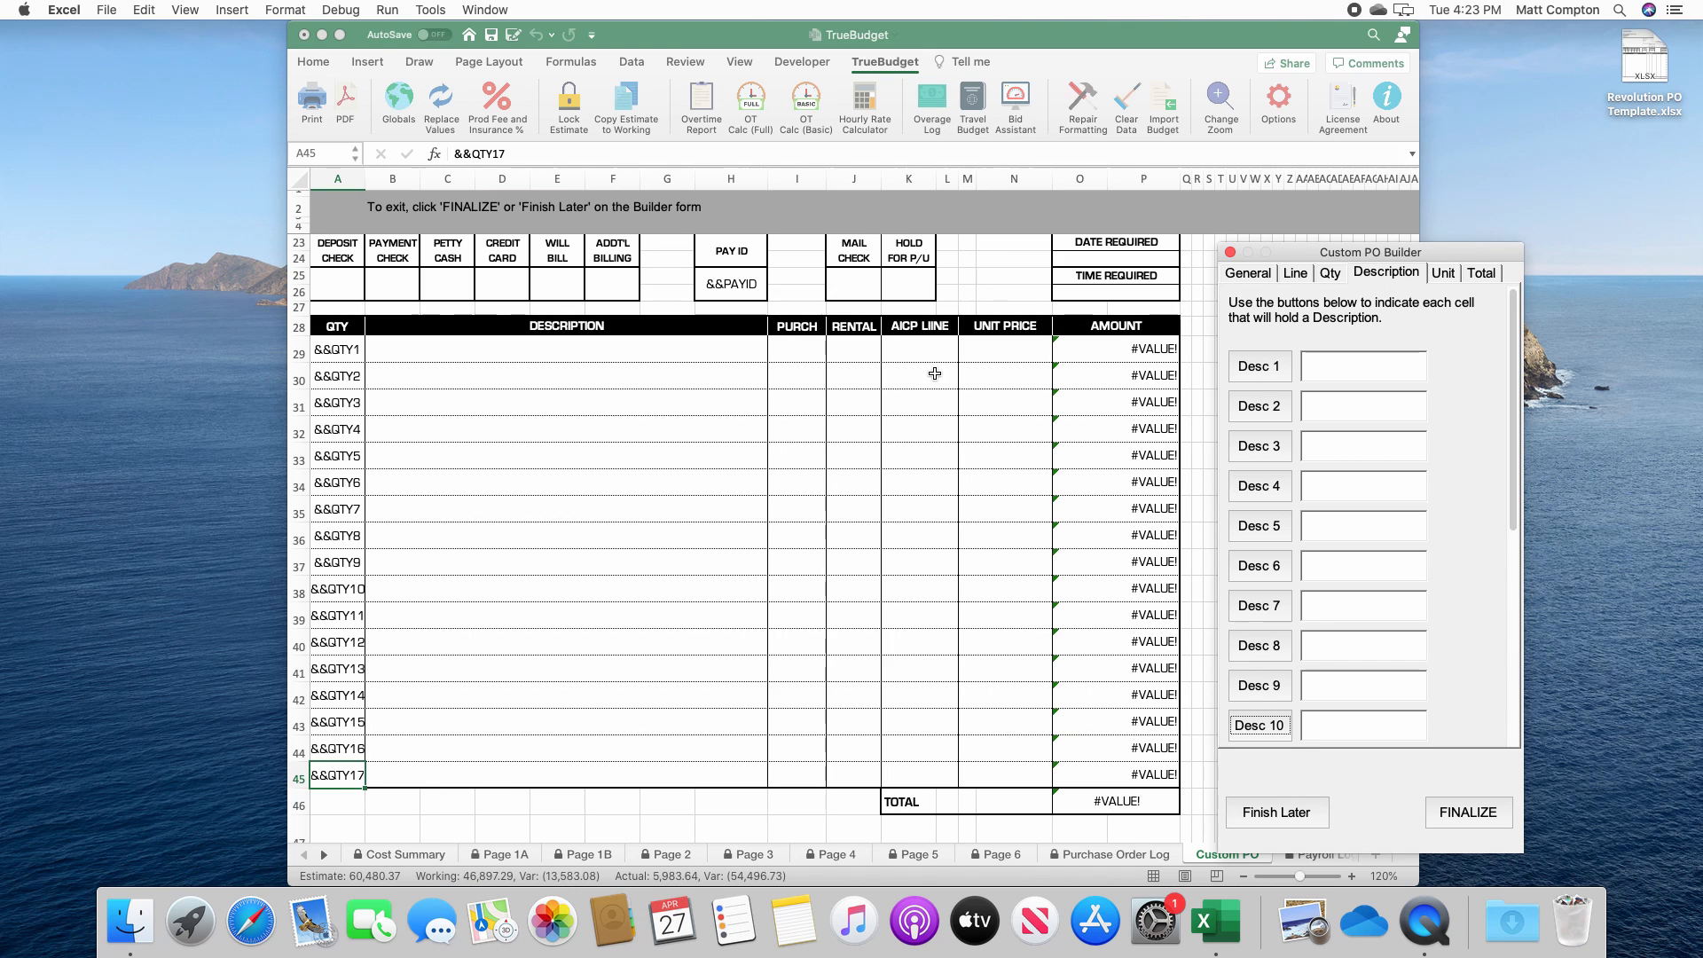
click(524, 352)
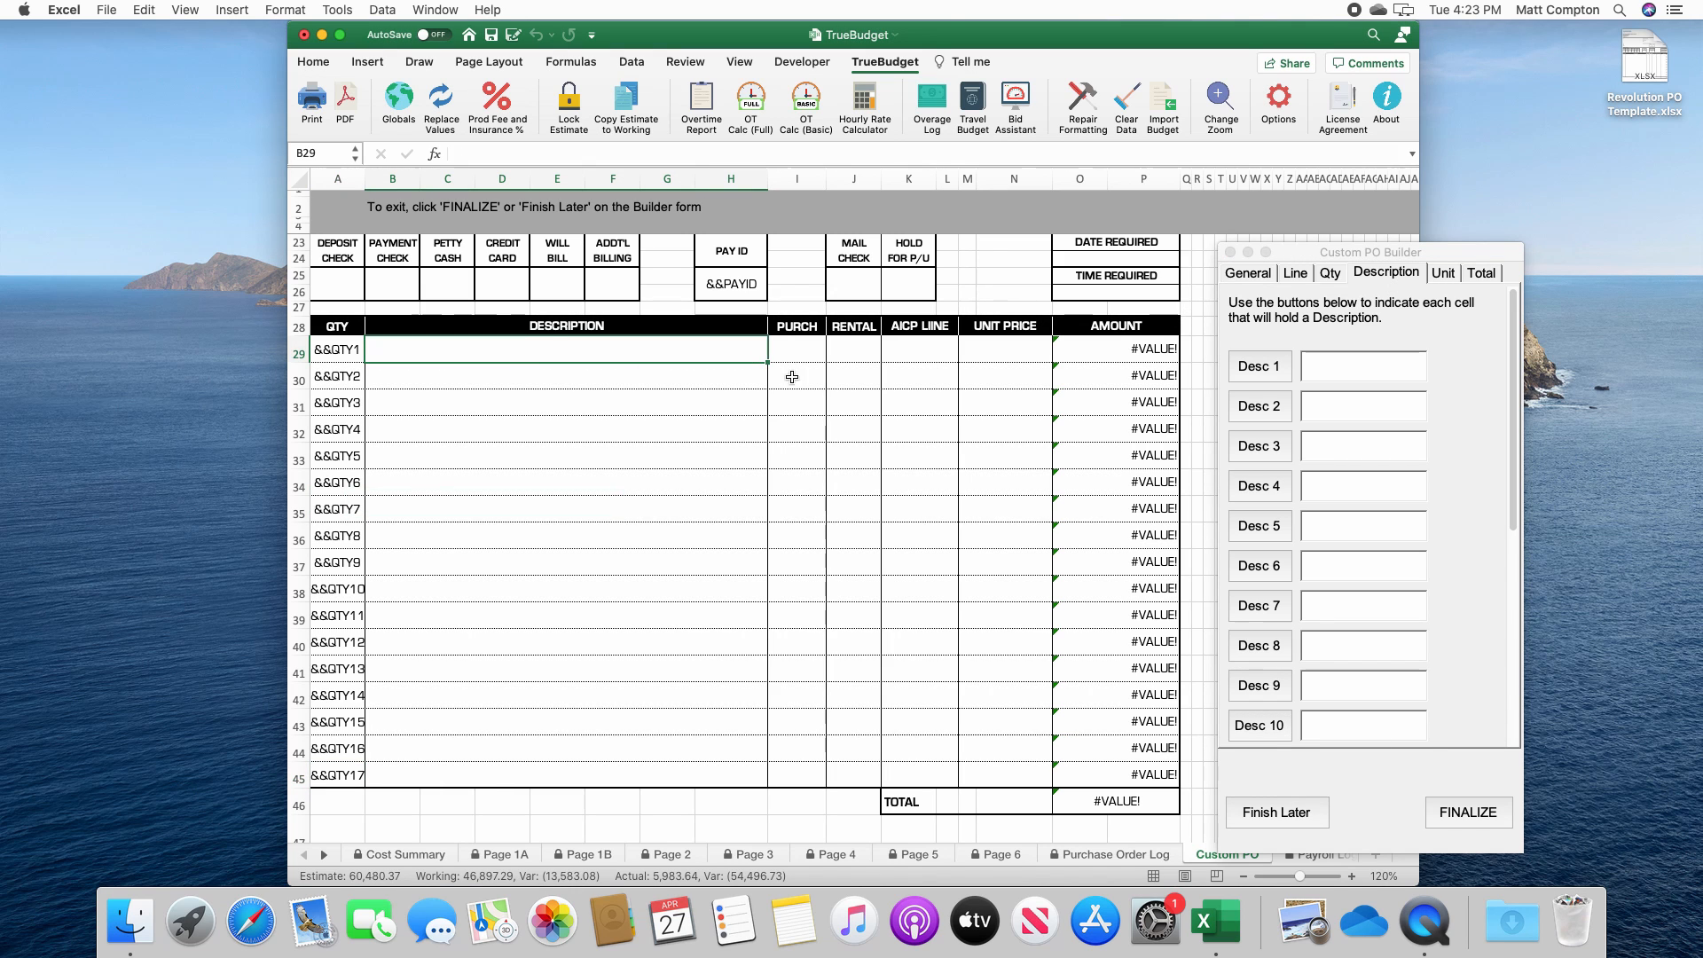
click(1277, 369)
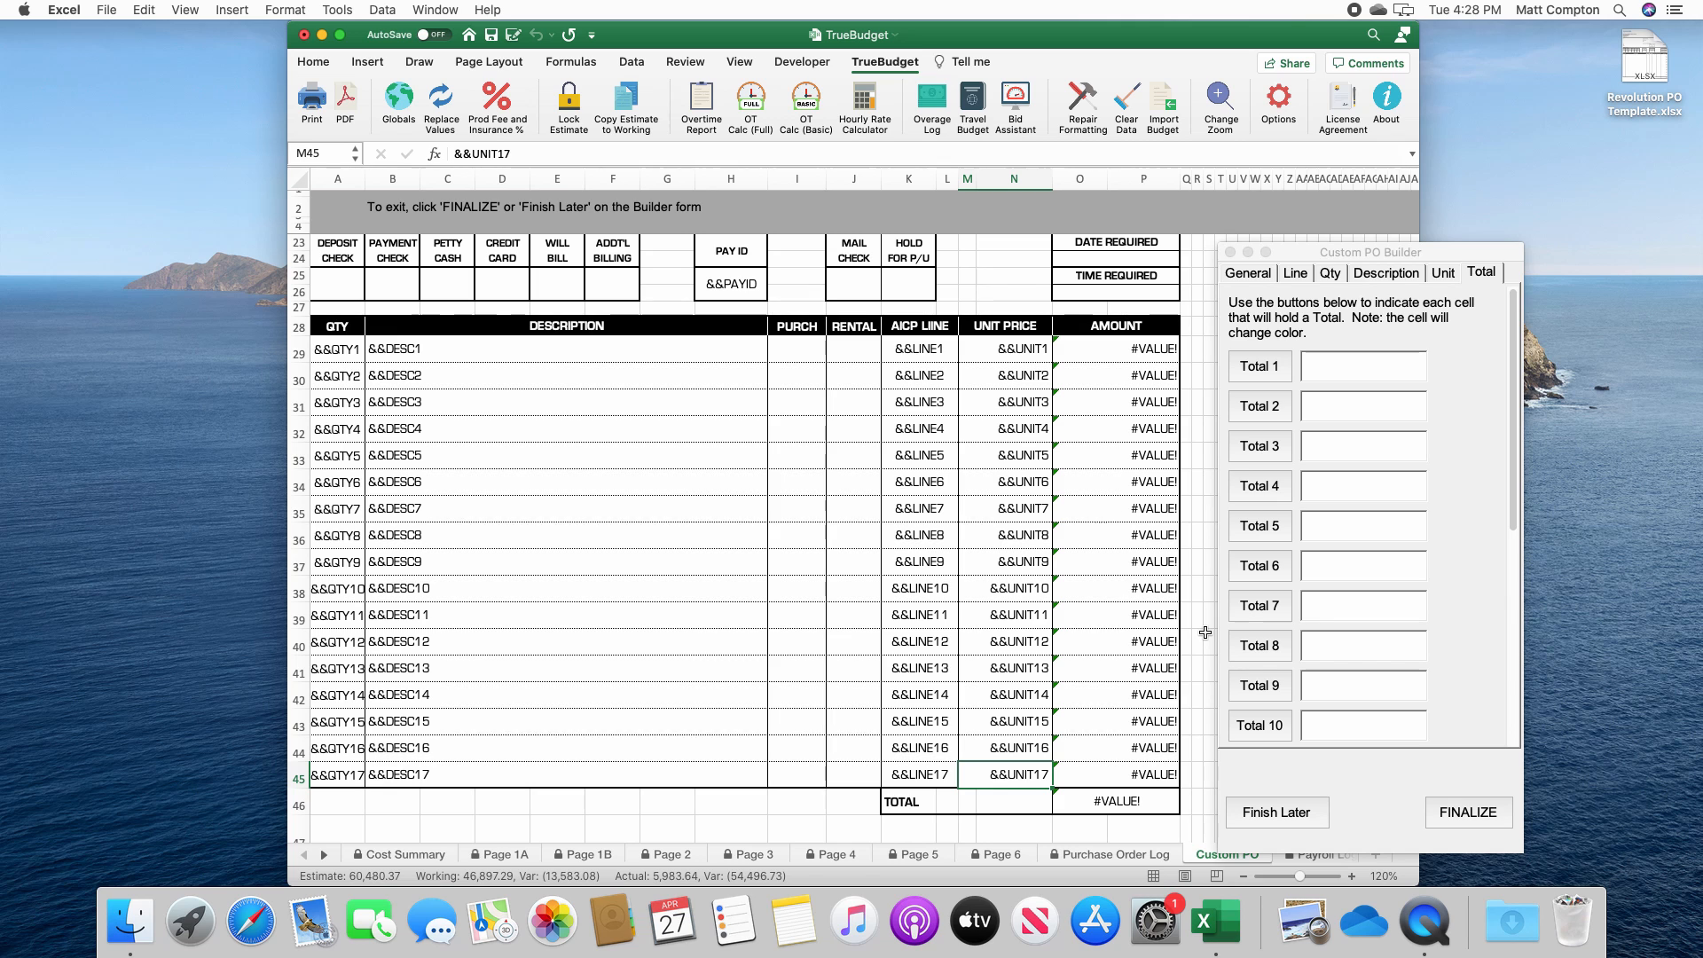
Assign Total 1 to the merged cell O29:P29, the first row of the AMOUNT column
click(1107, 349)
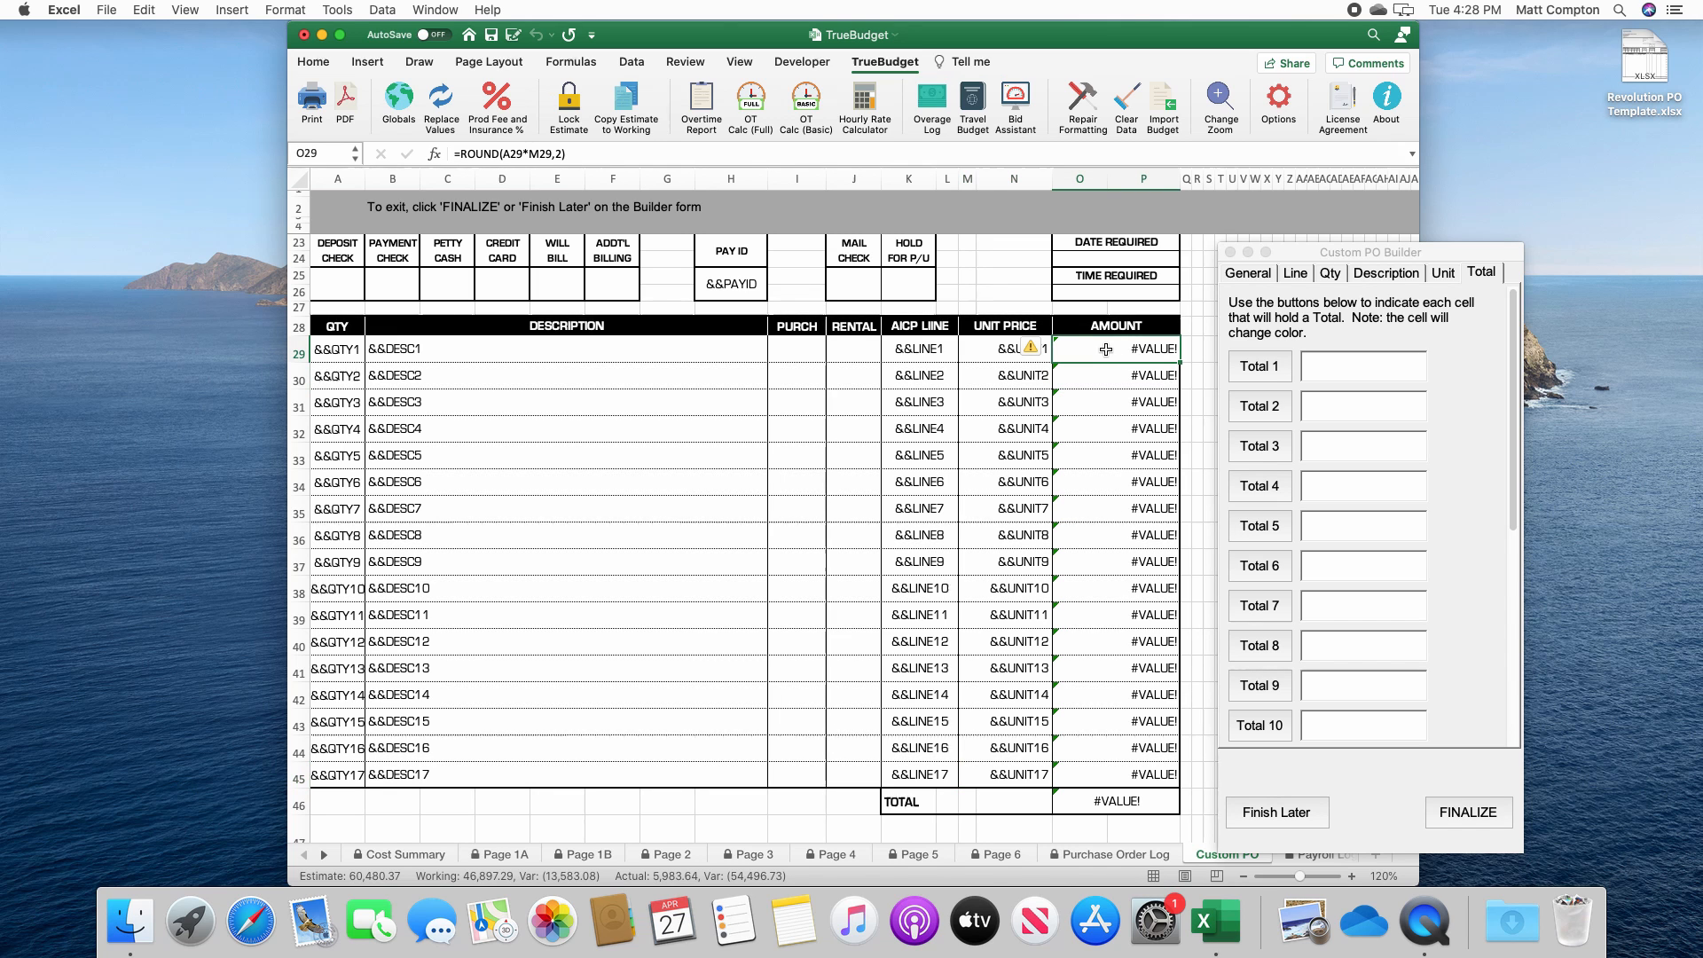
click(1256, 368)
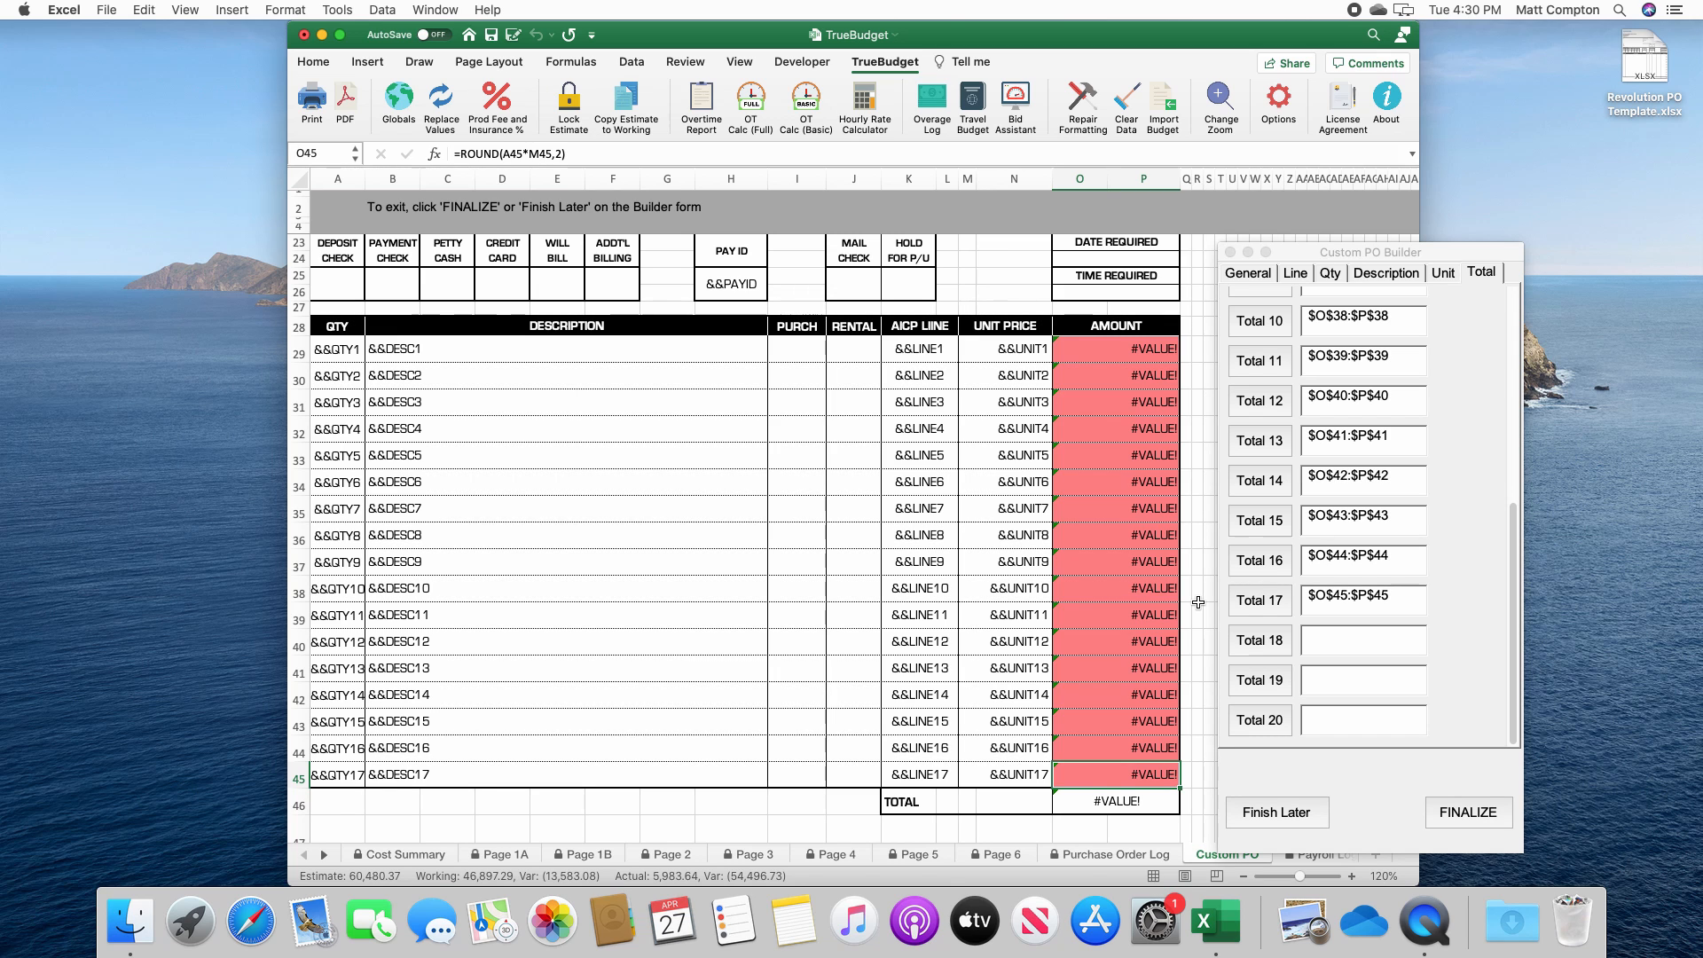
Mark the blank vendor detail cells B15:F20 below the vendor name as Text cells whose information should be saved
click(1247, 274)
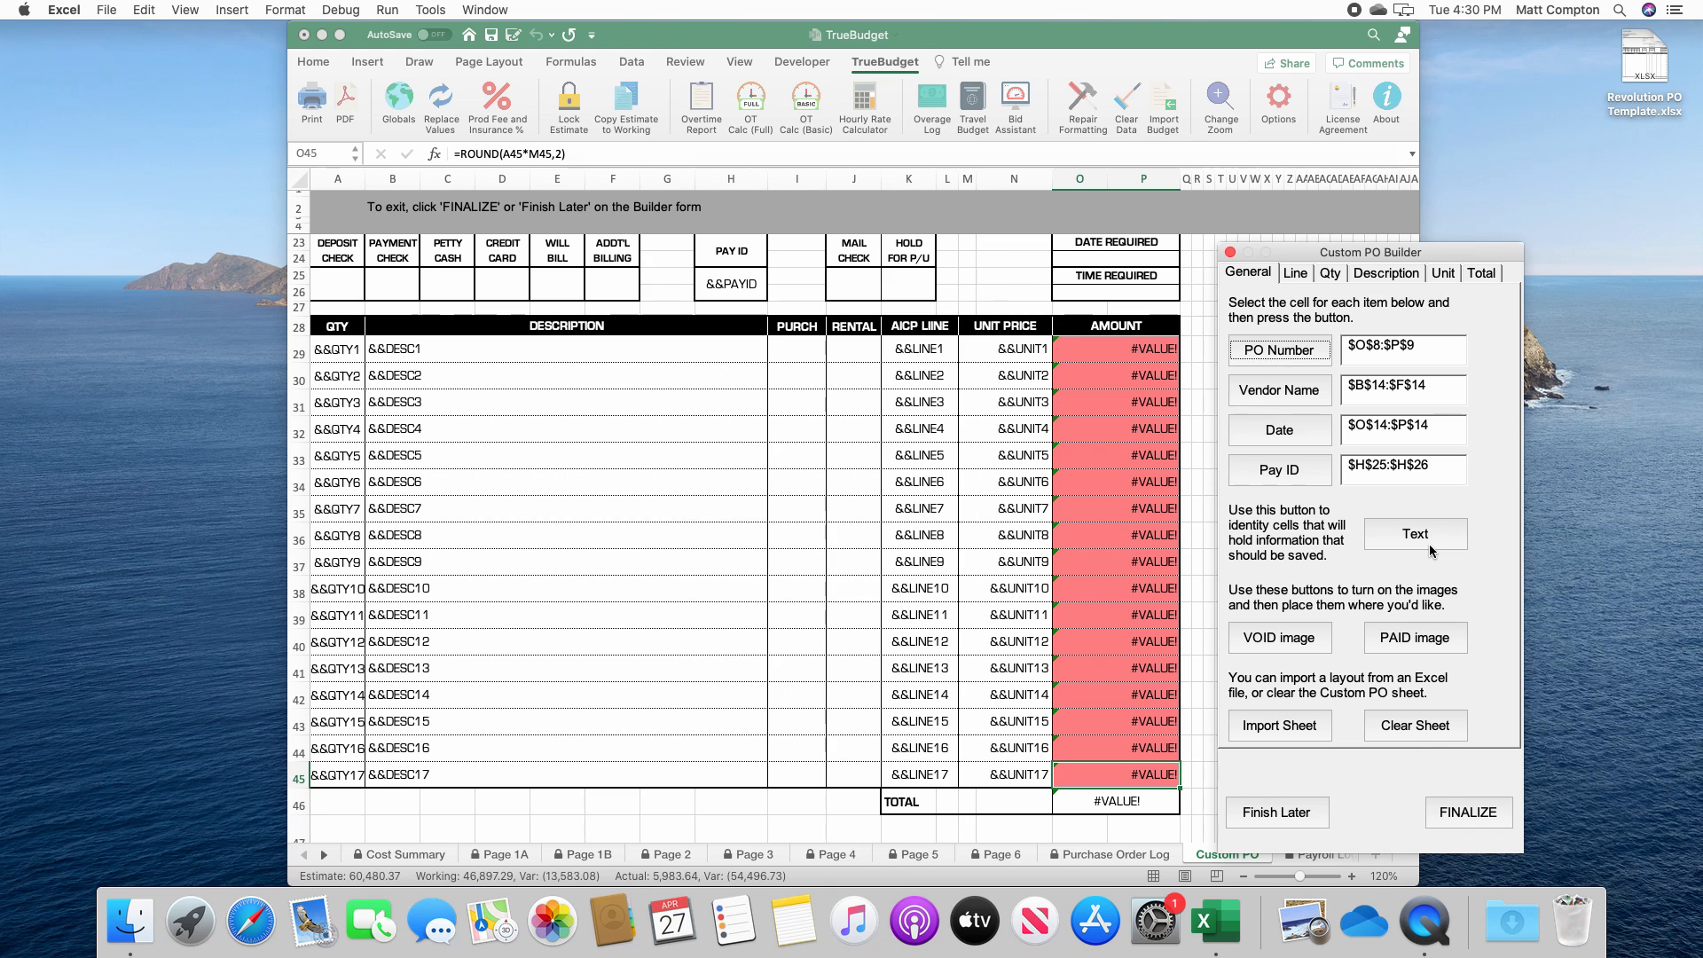
click(679, 513)
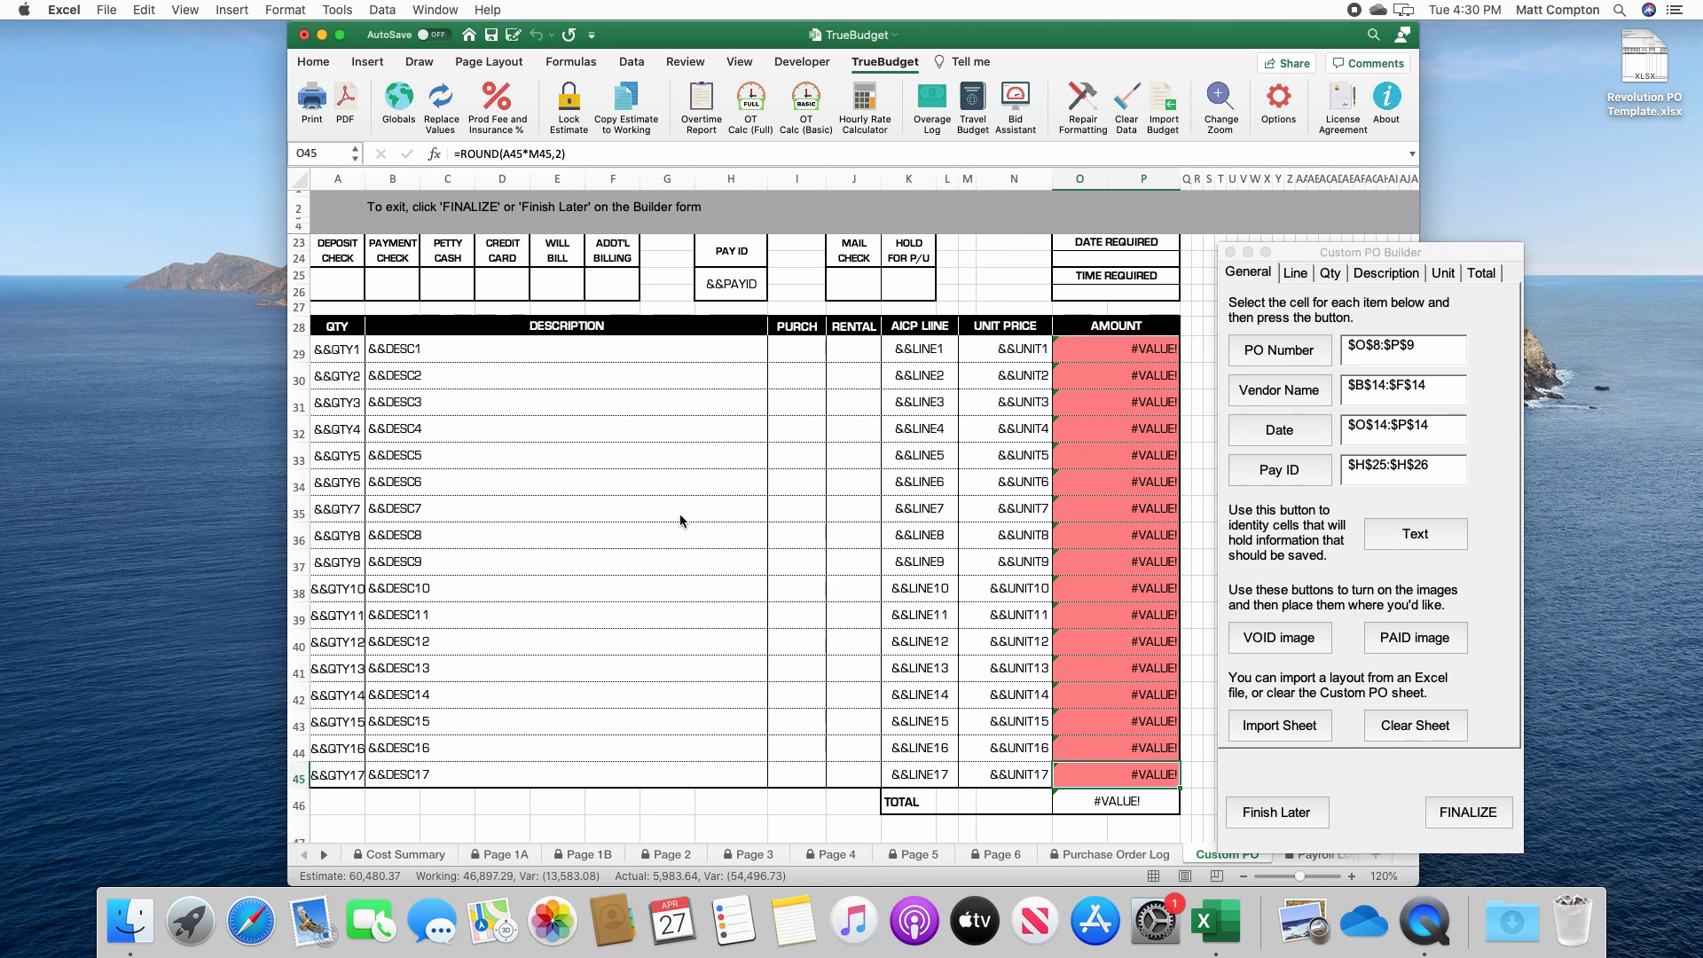
scroll(677, 514, up, 3)
scroll(677, 514, up, 5)
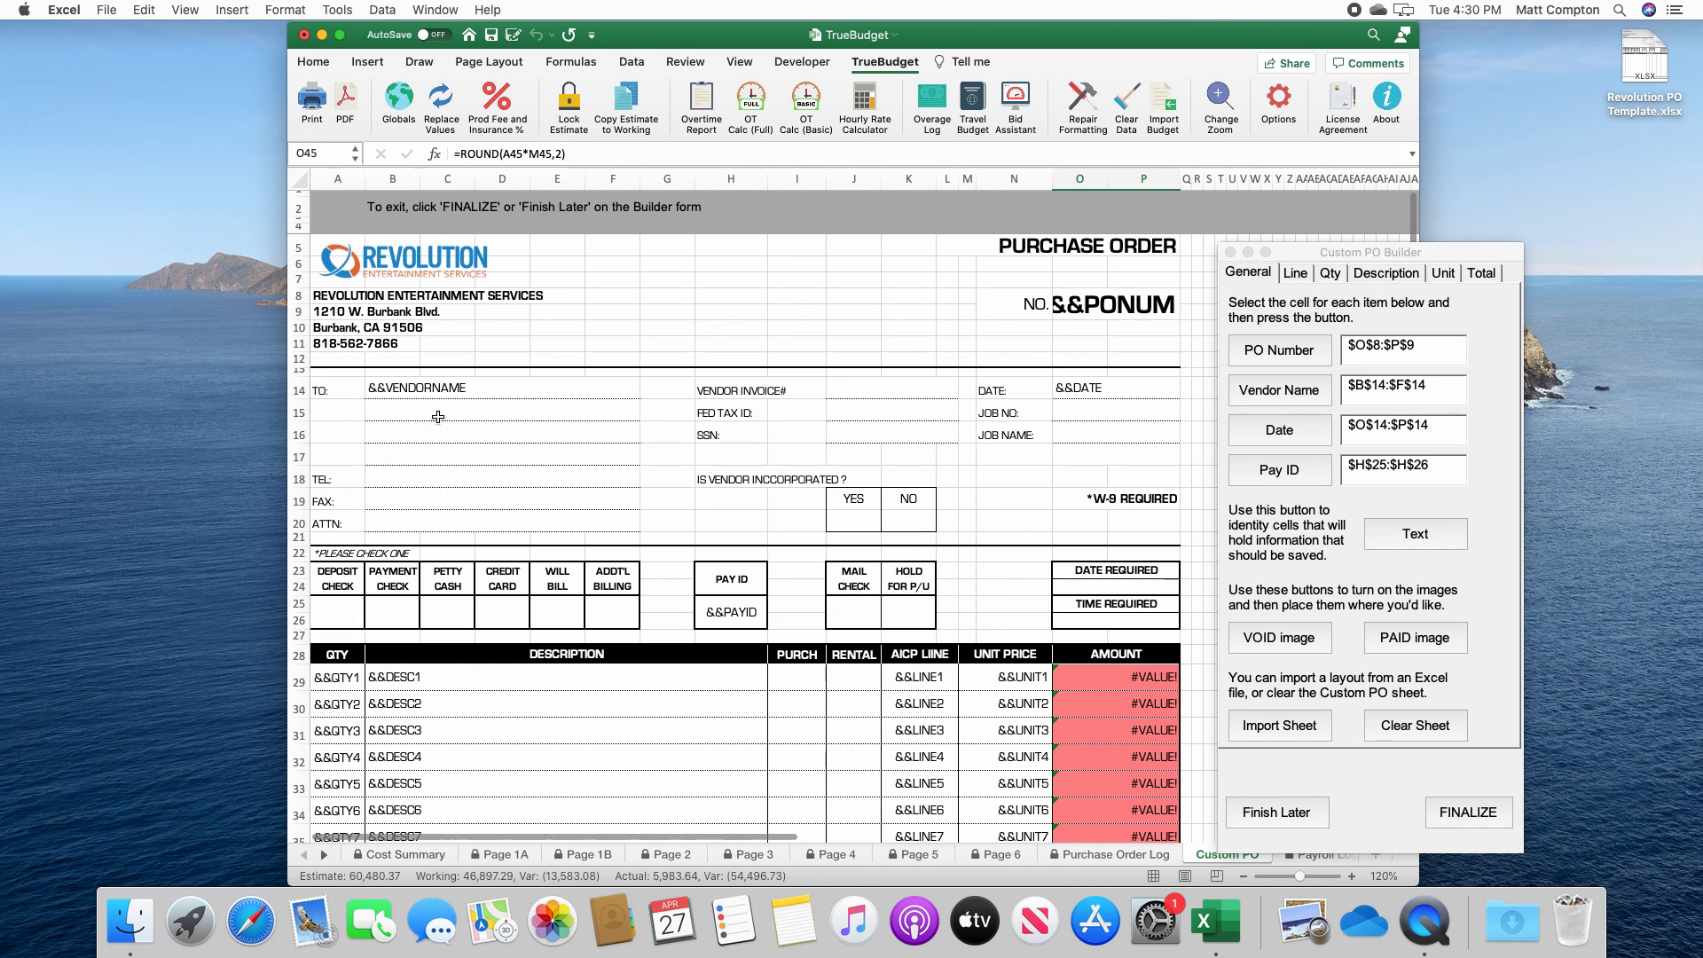
drag(432, 413, 447, 525)
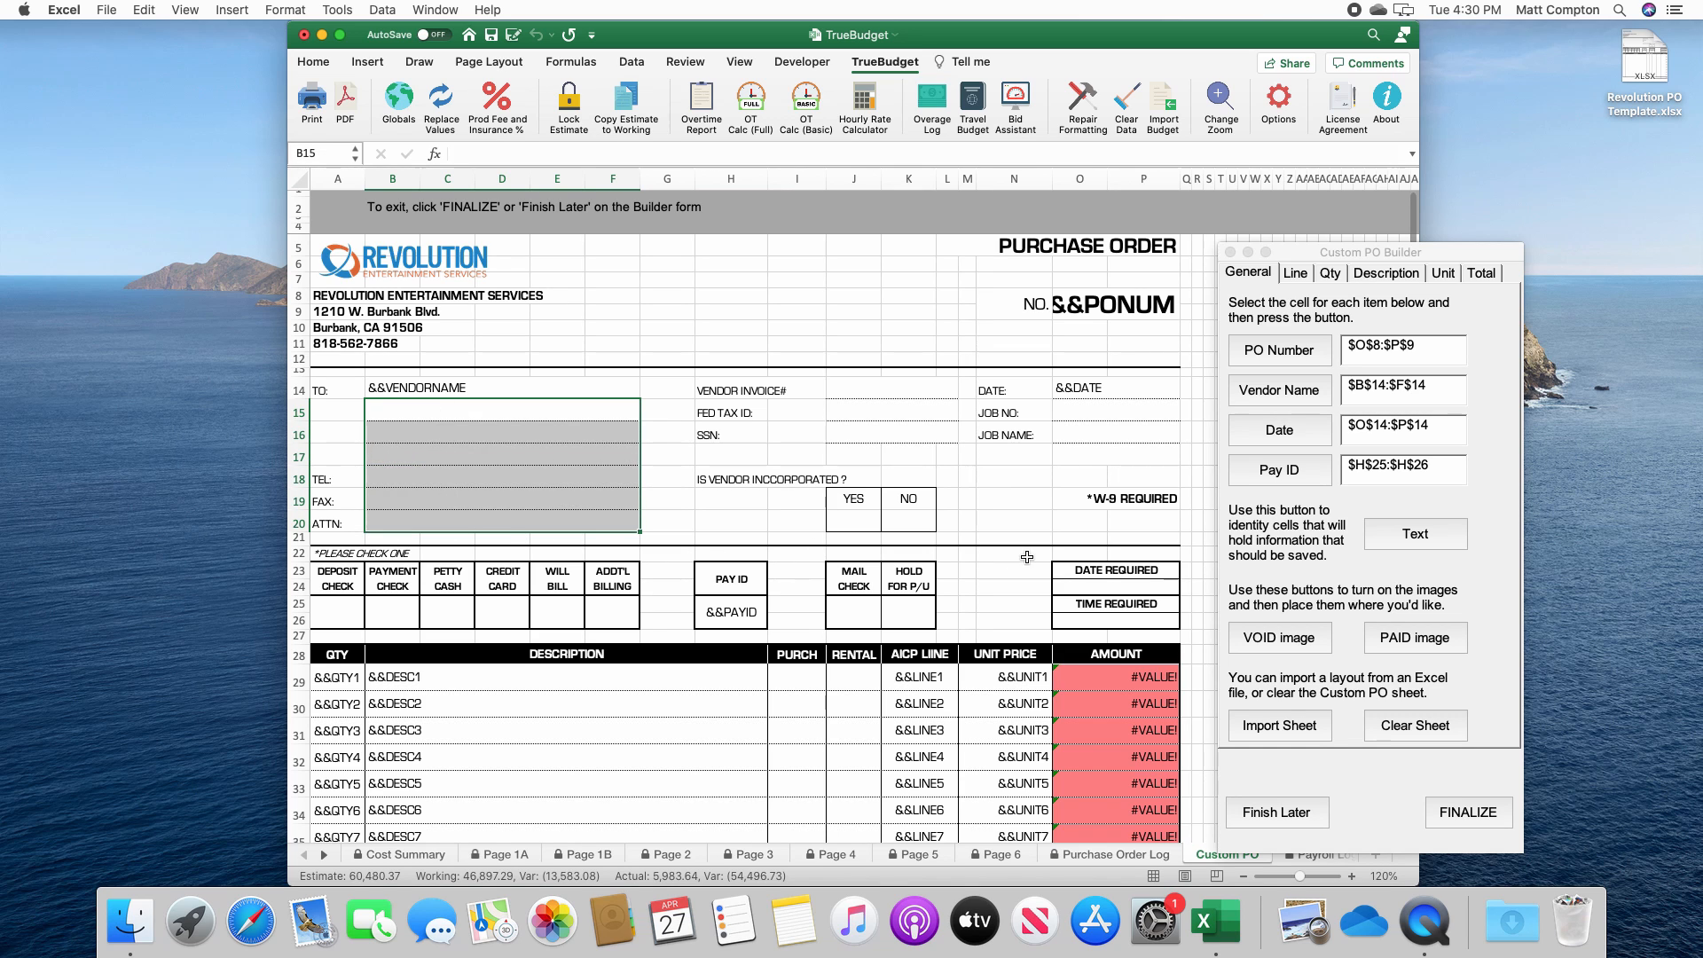
click(1454, 537)
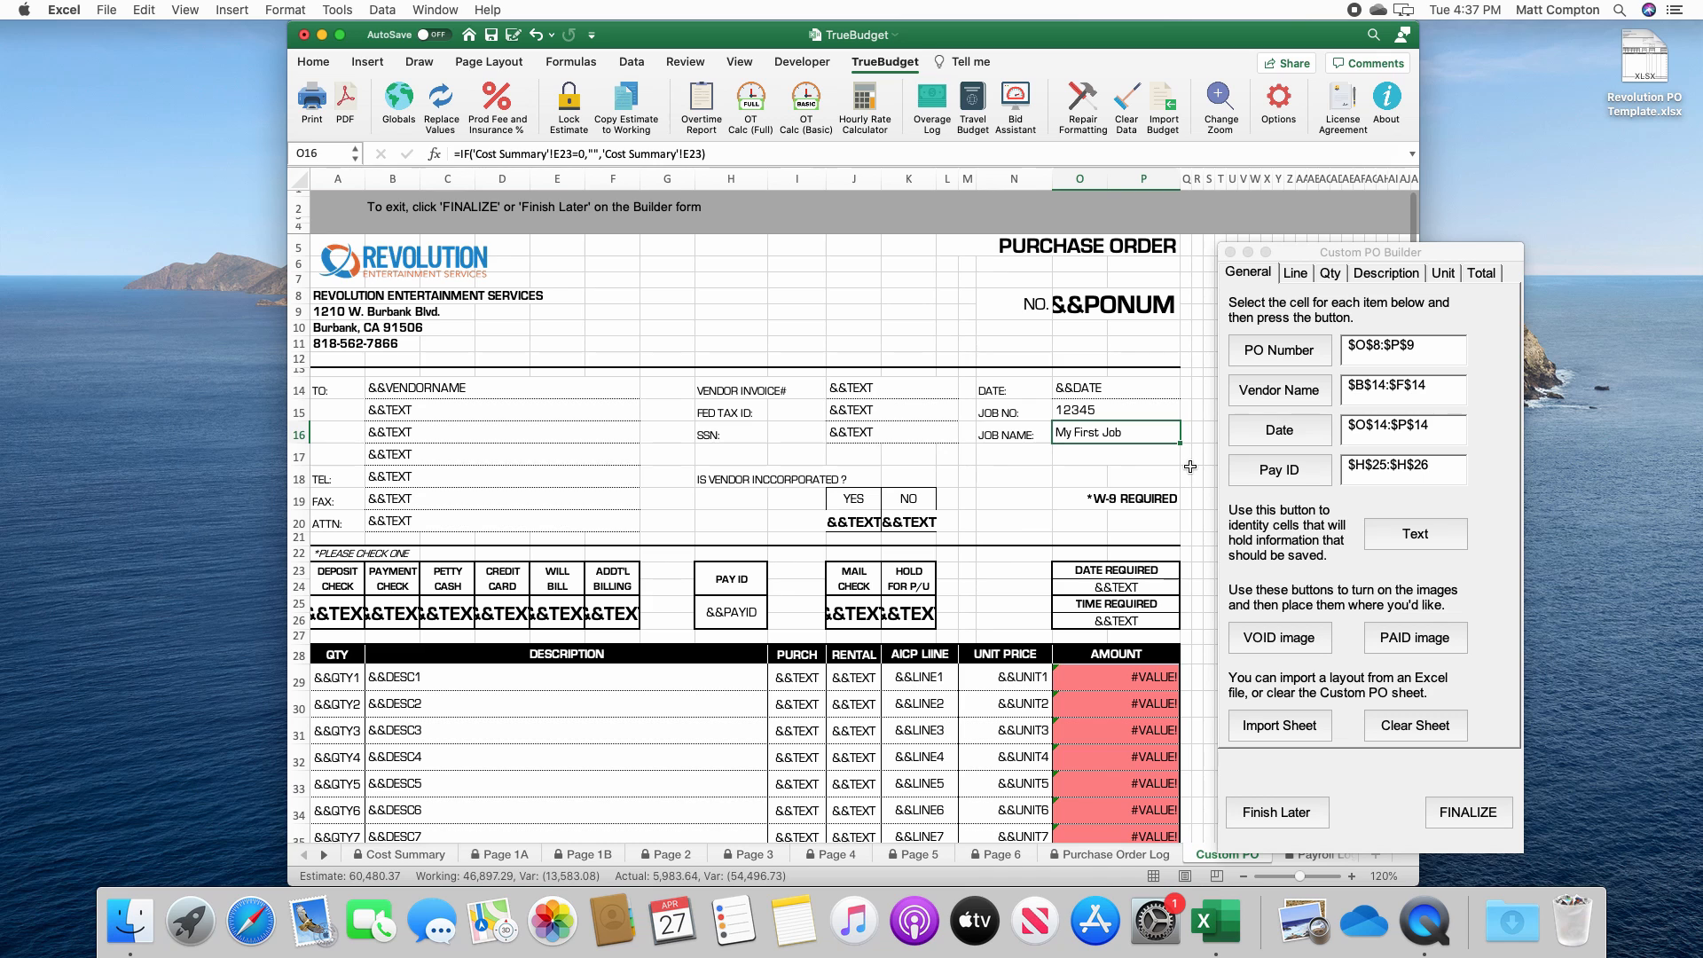
Finalize the custom PO layout and set the Purchase Order Log's PO format to Custom
click(1495, 826)
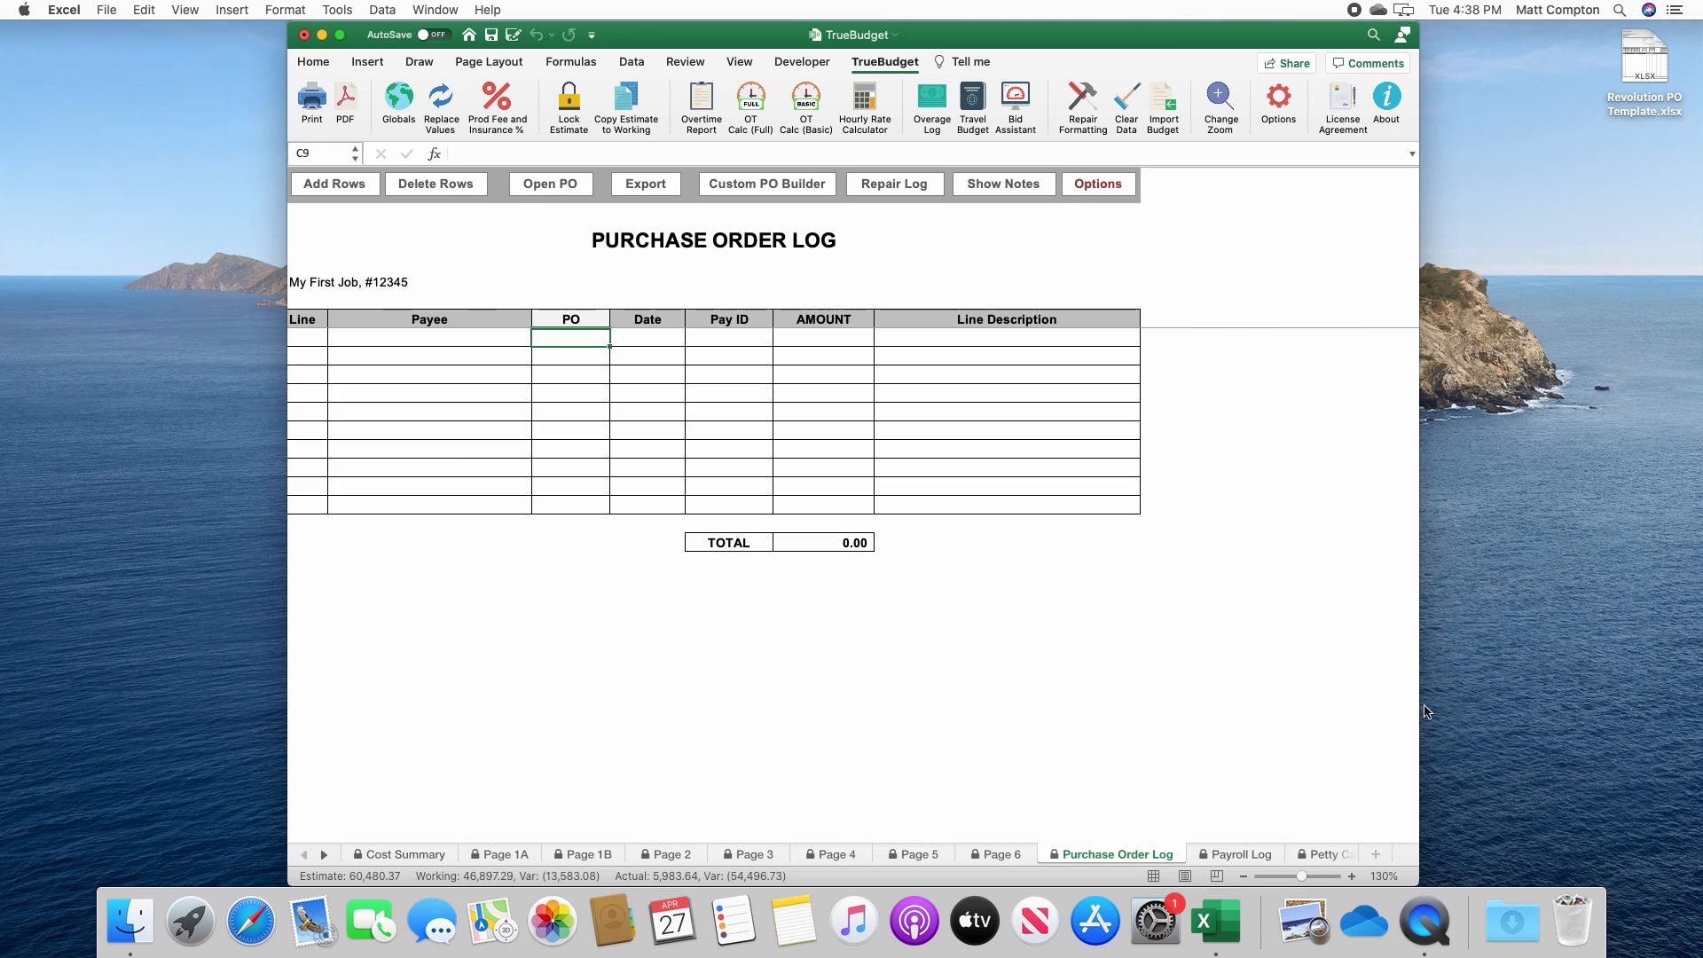
click(1119, 184)
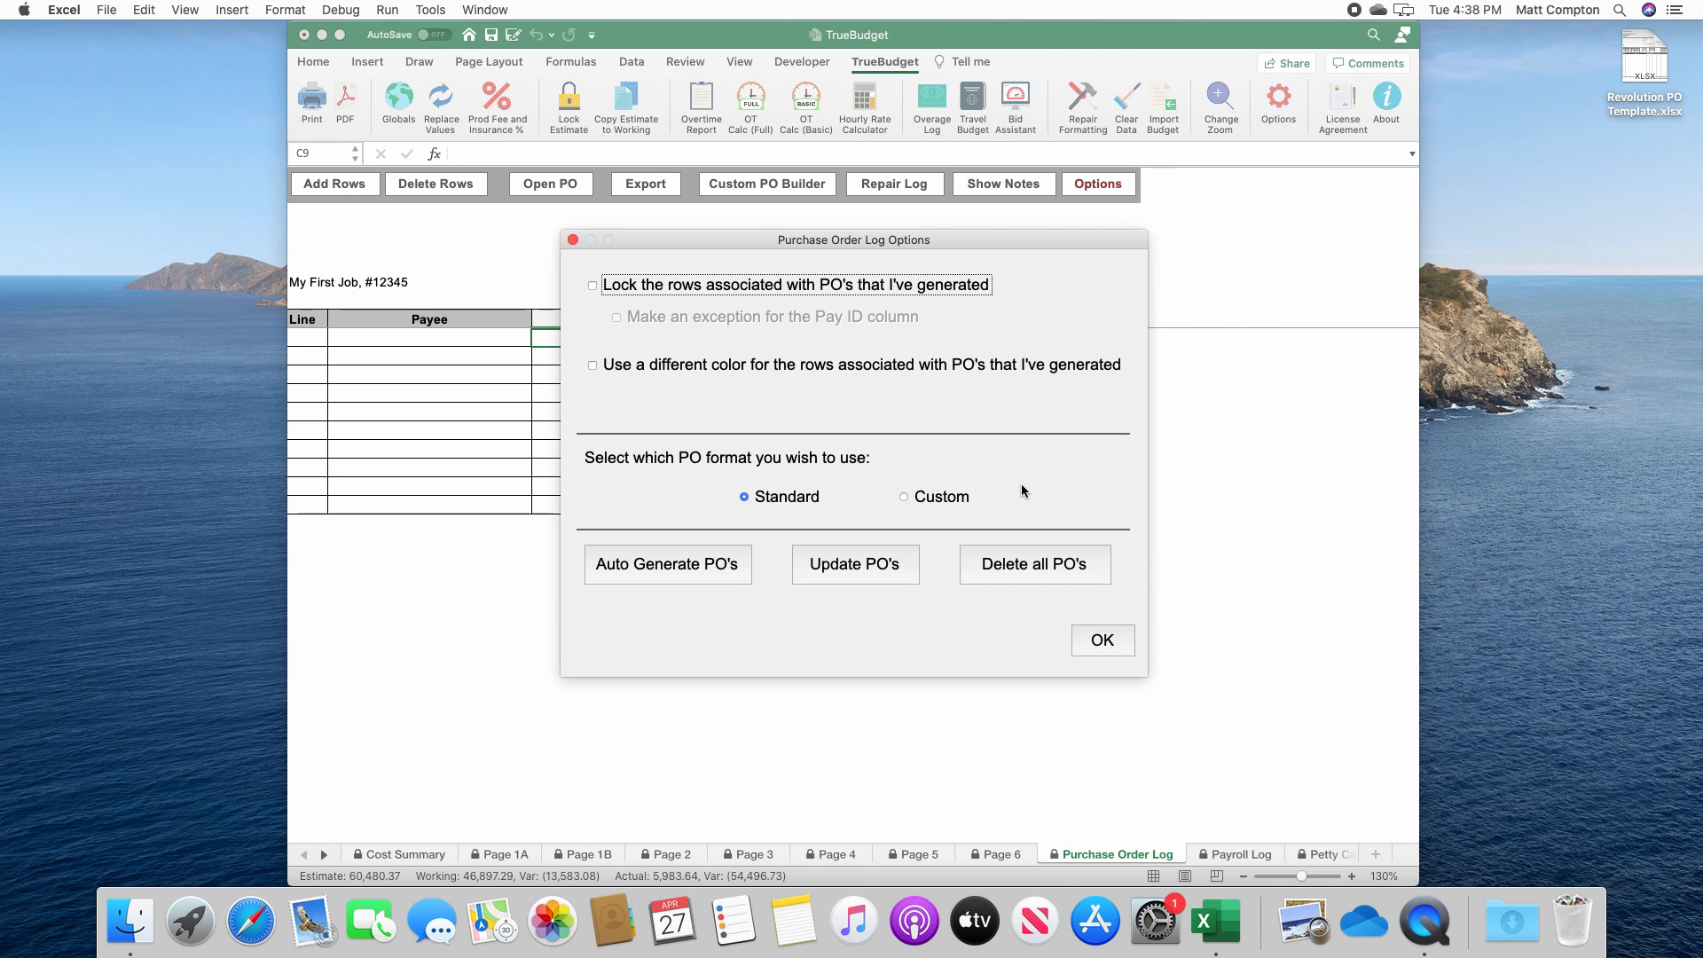
click(903, 497)
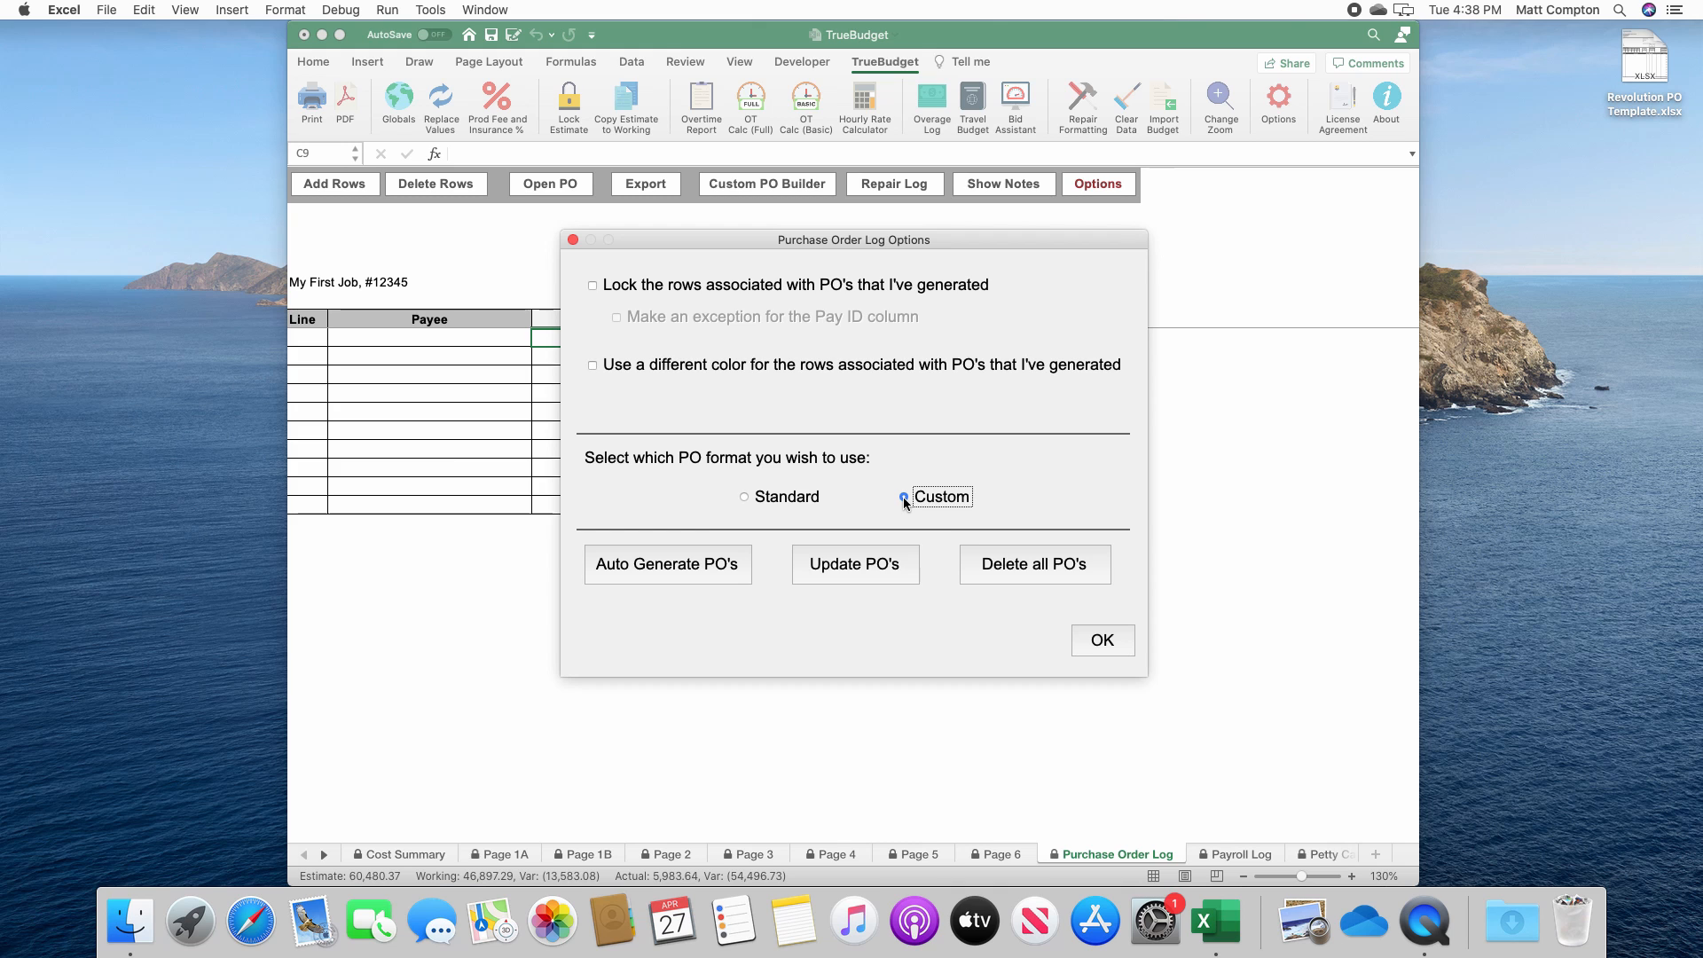
click(1102, 640)
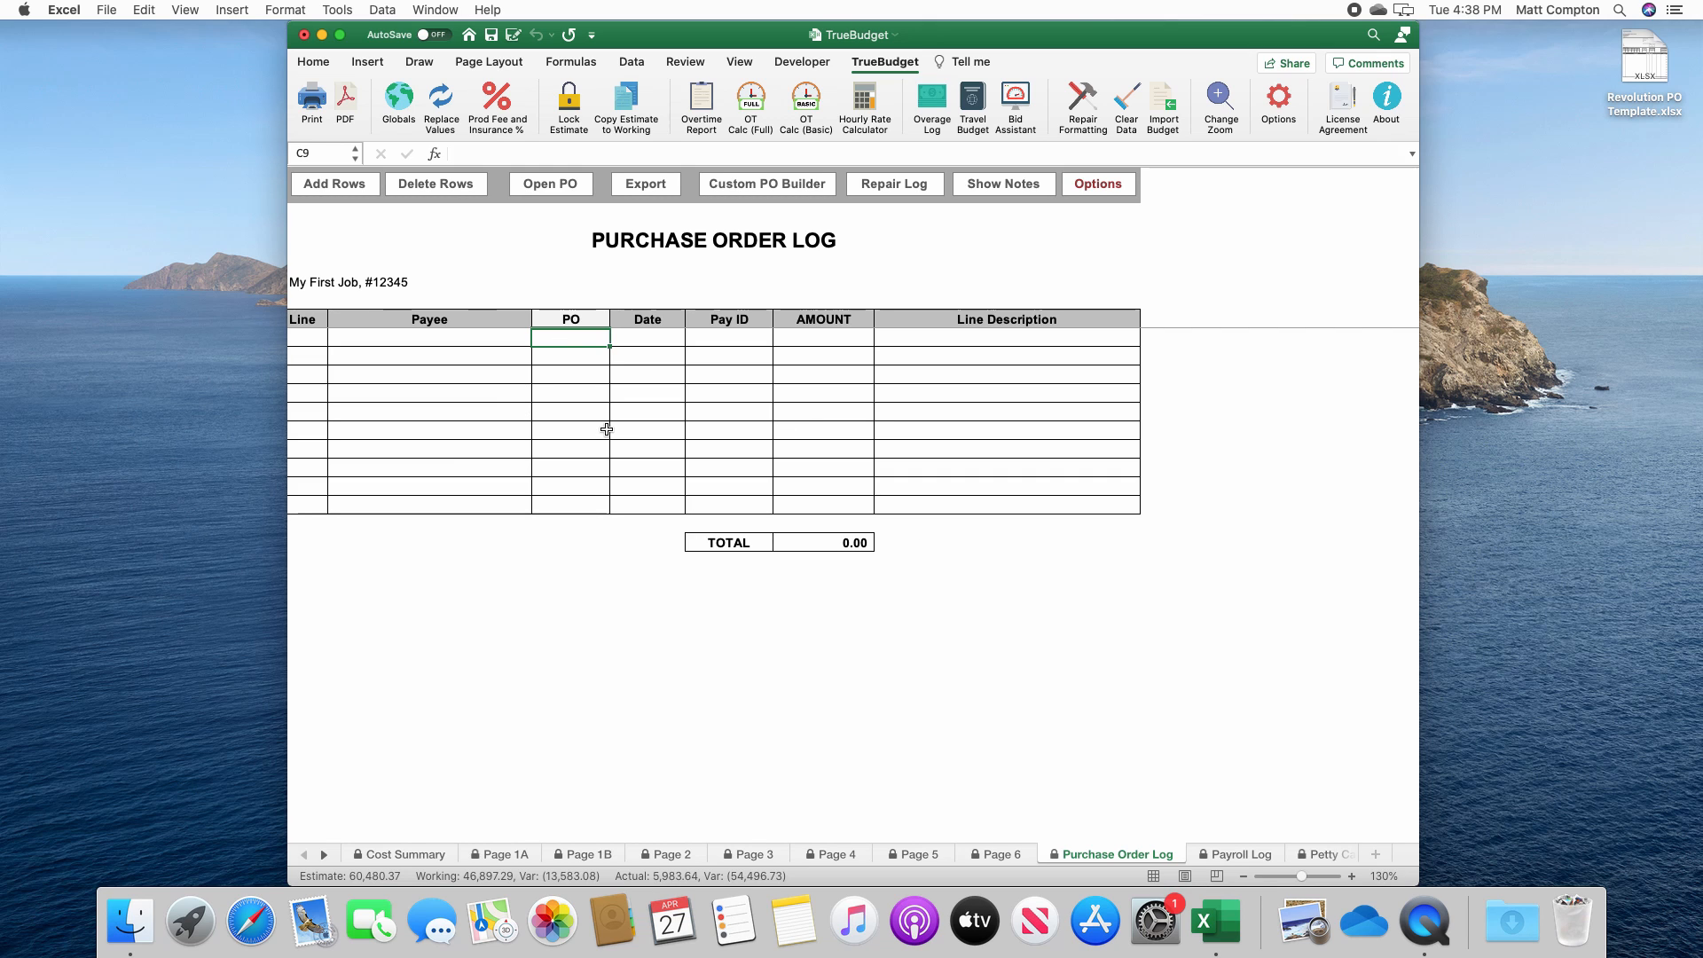
Enter 1 in the first PO cell of the Purchase Order Log and open that purchase order
text(1)
key(Return)
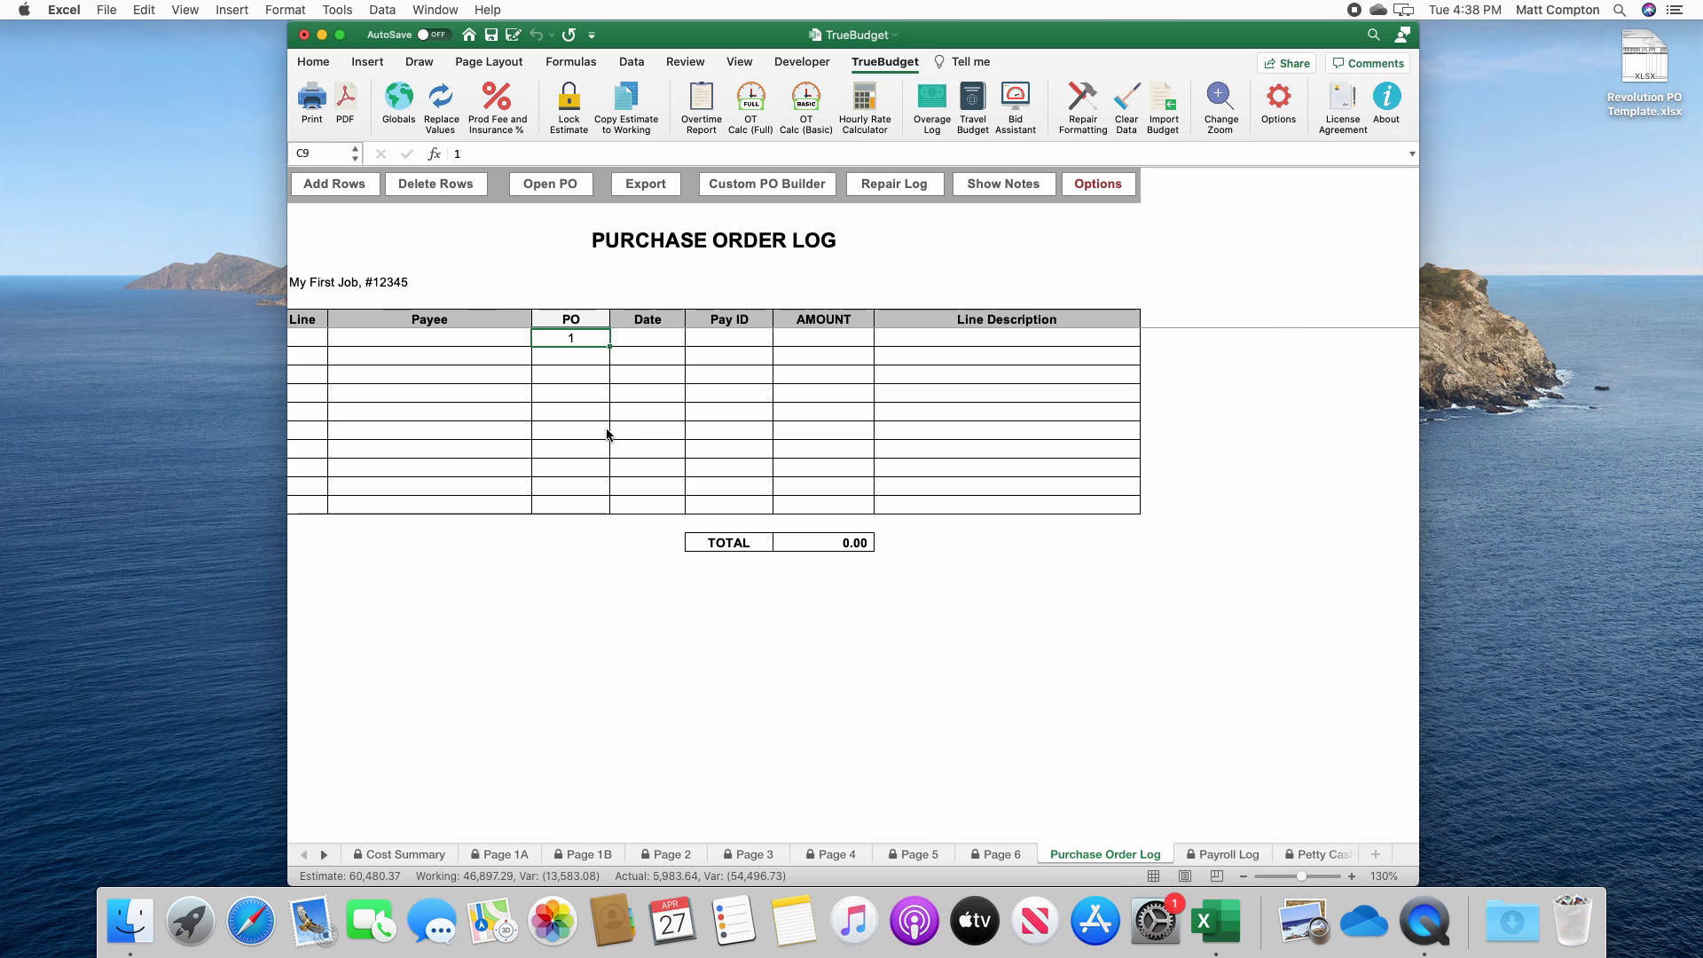
click(562, 199)
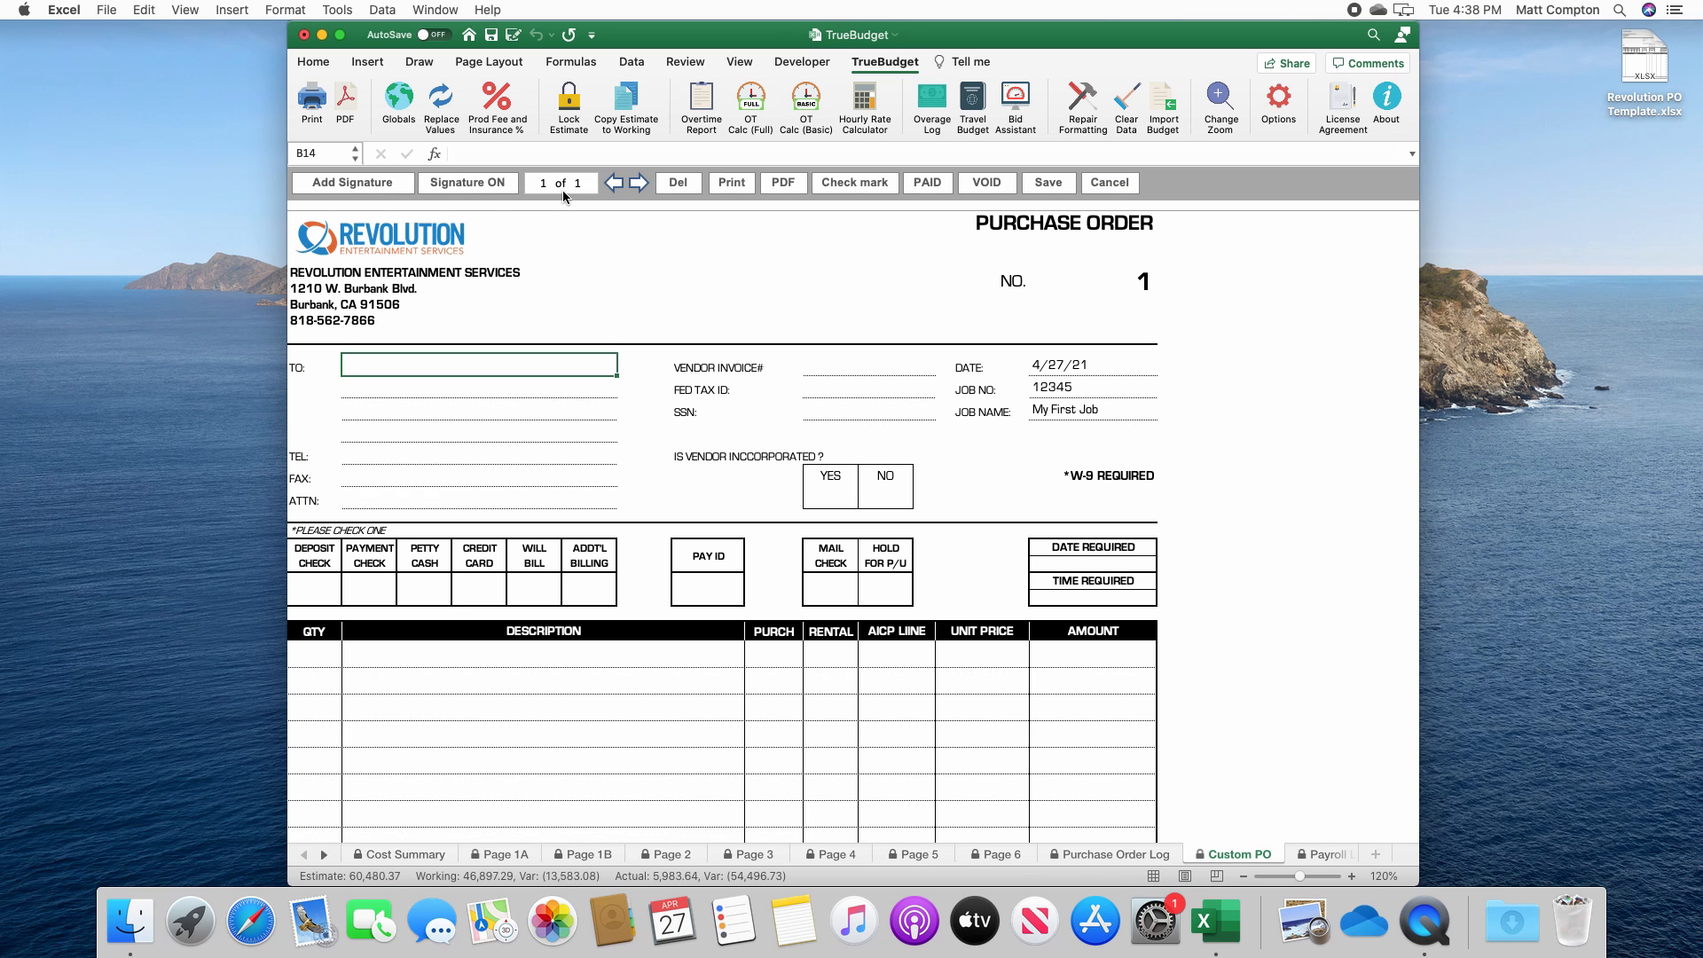